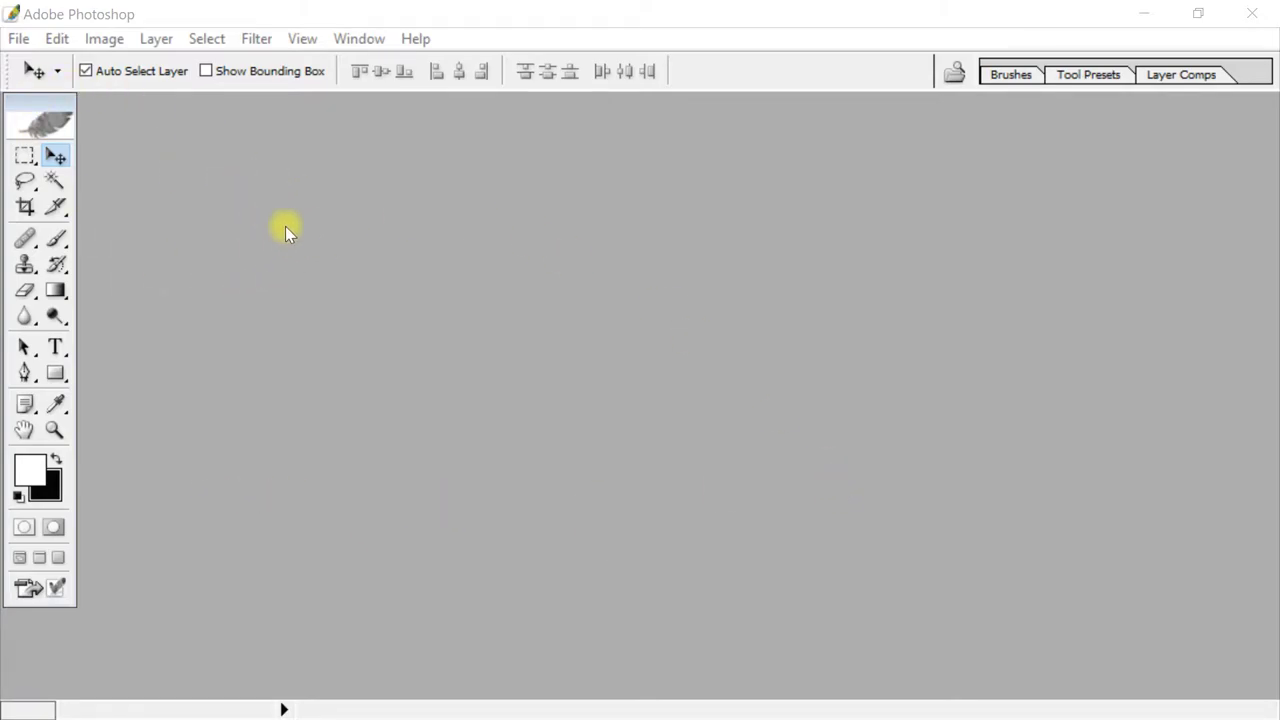
Step: Open the KAJOL7 image, zoom in on the eyes, then close it
double_click(305, 245)
double_click(575, 180)
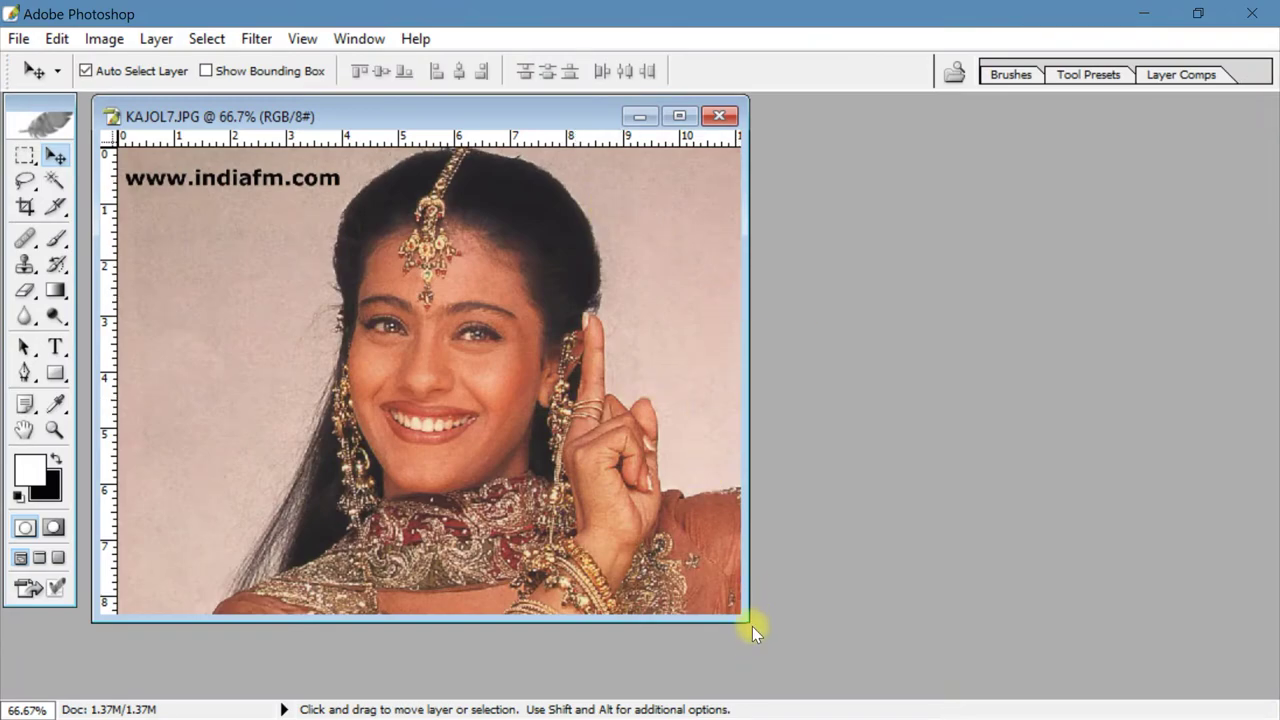
drag(744, 618, 1200, 700)
key(ctrl+plus)
key(ctrl+plus)
key(ctrl+plus)
key(ctrl+plus)
drag(1006, 394, 897, 460)
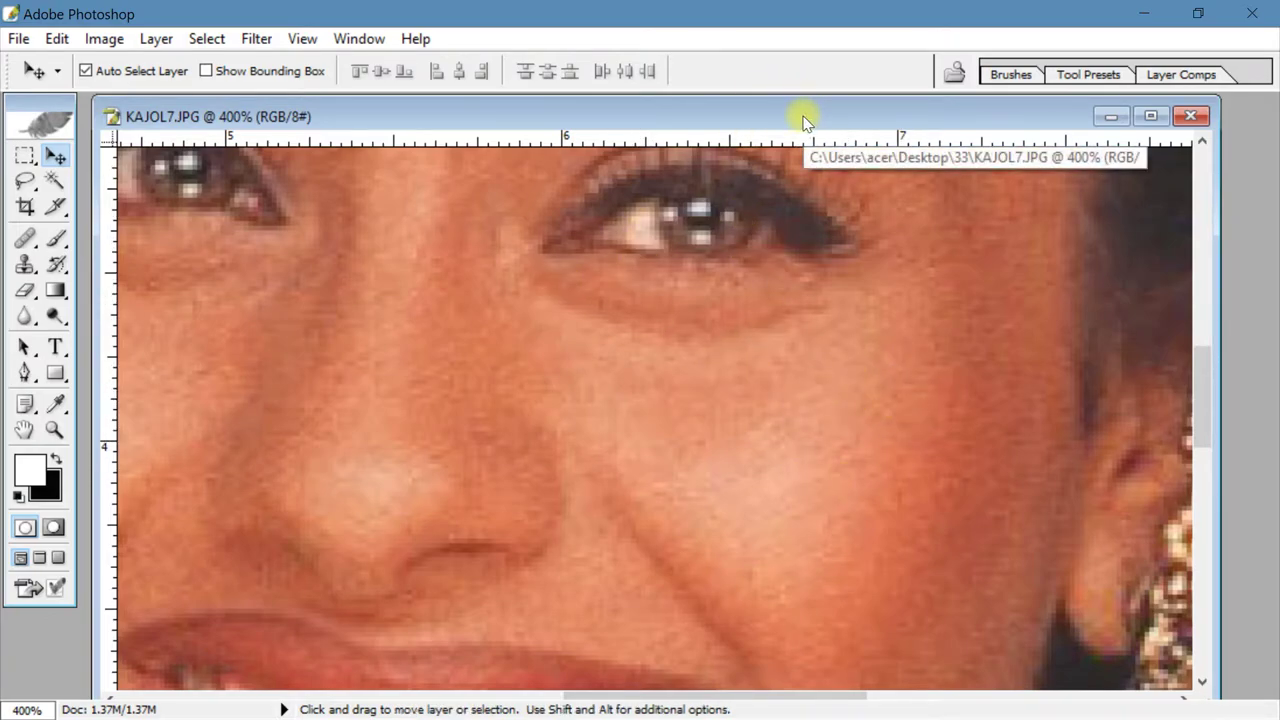
click(1190, 116)
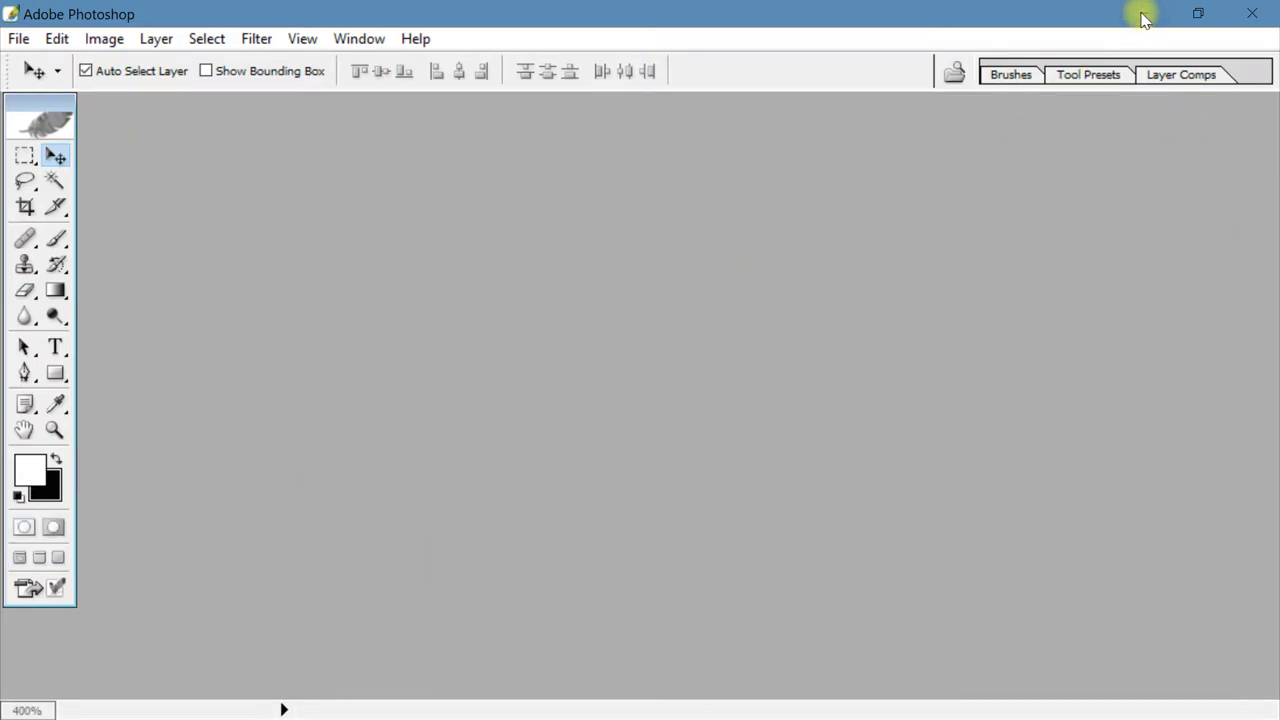
Step: Minimize Photoshop and launch the Neat Image Pro Plus 6.0 installer from the 'neat image' folder
click(1143, 17)
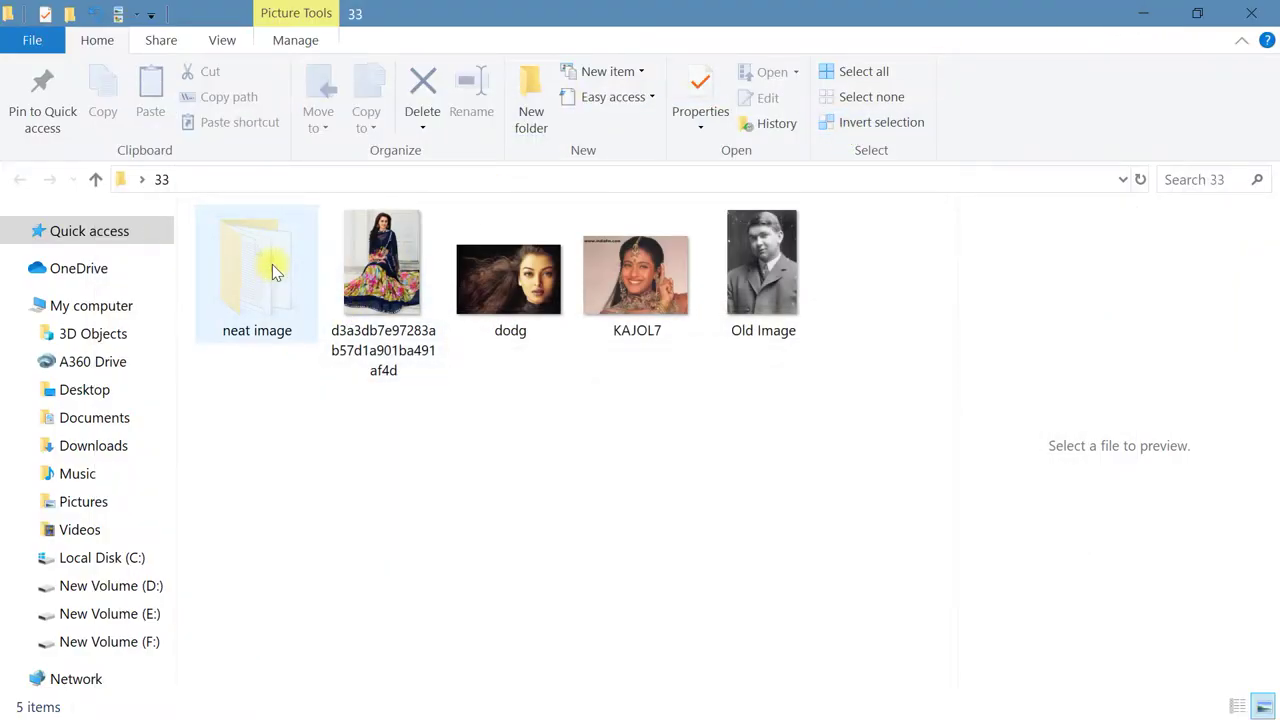
double_click(272, 264)
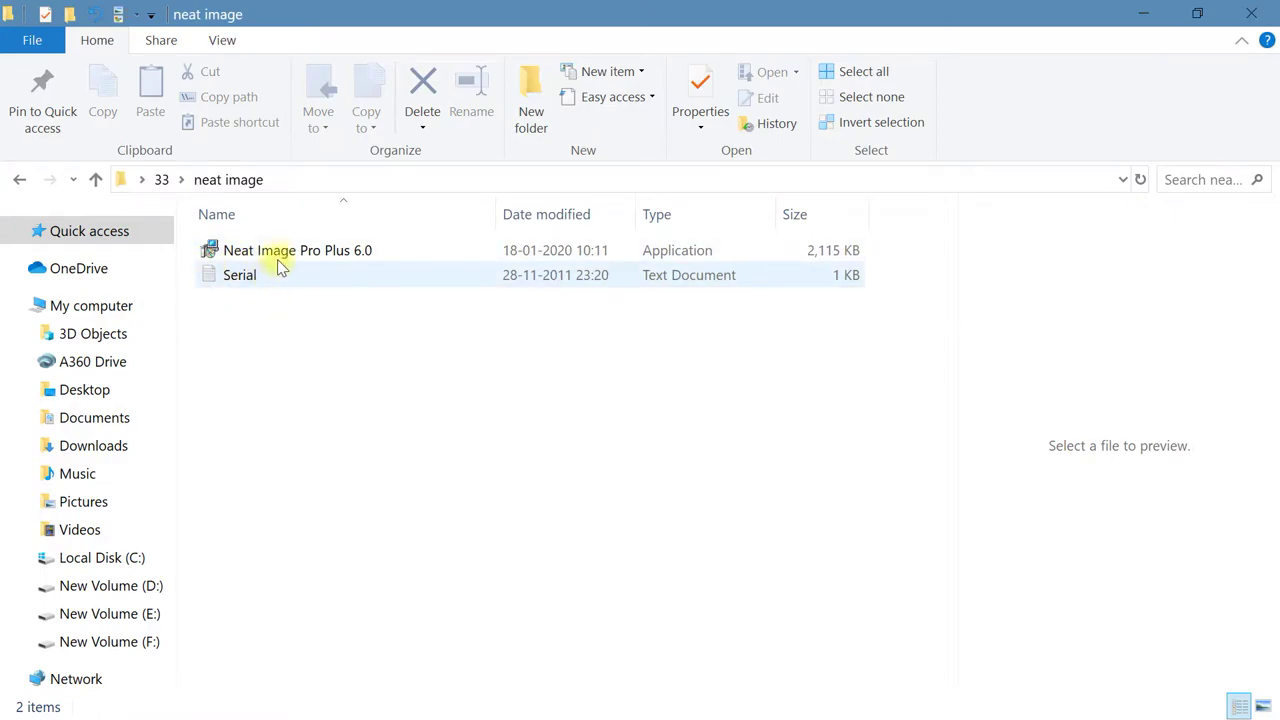
click(335, 255)
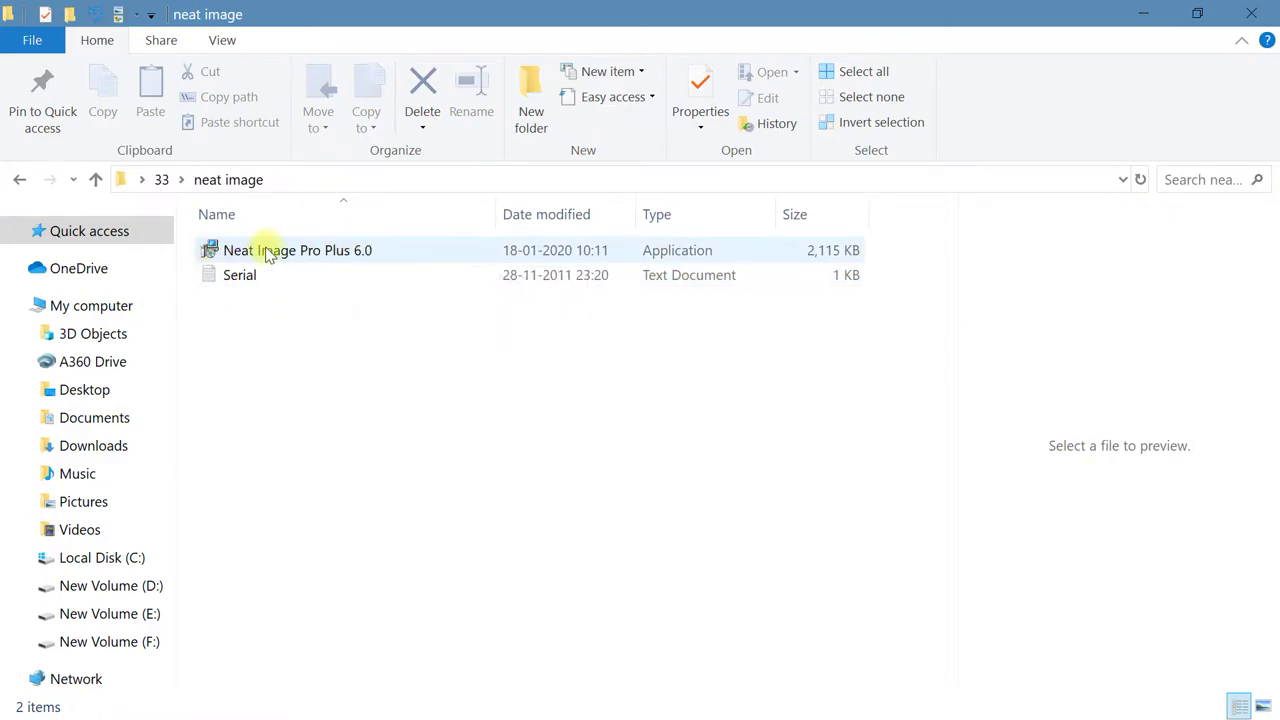
click(265, 252)
double_click(302, 254)
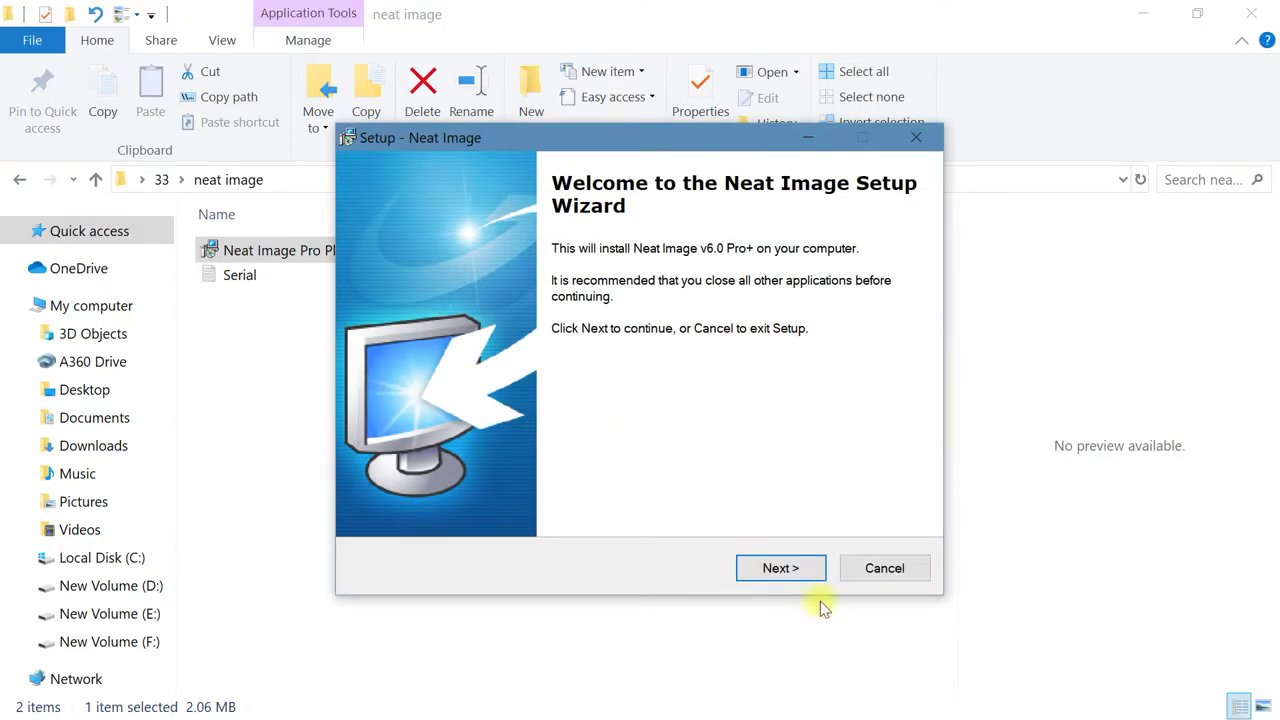
Step: Accept the Neat Image licence agreement and browse for a different install folder
click(790, 568)
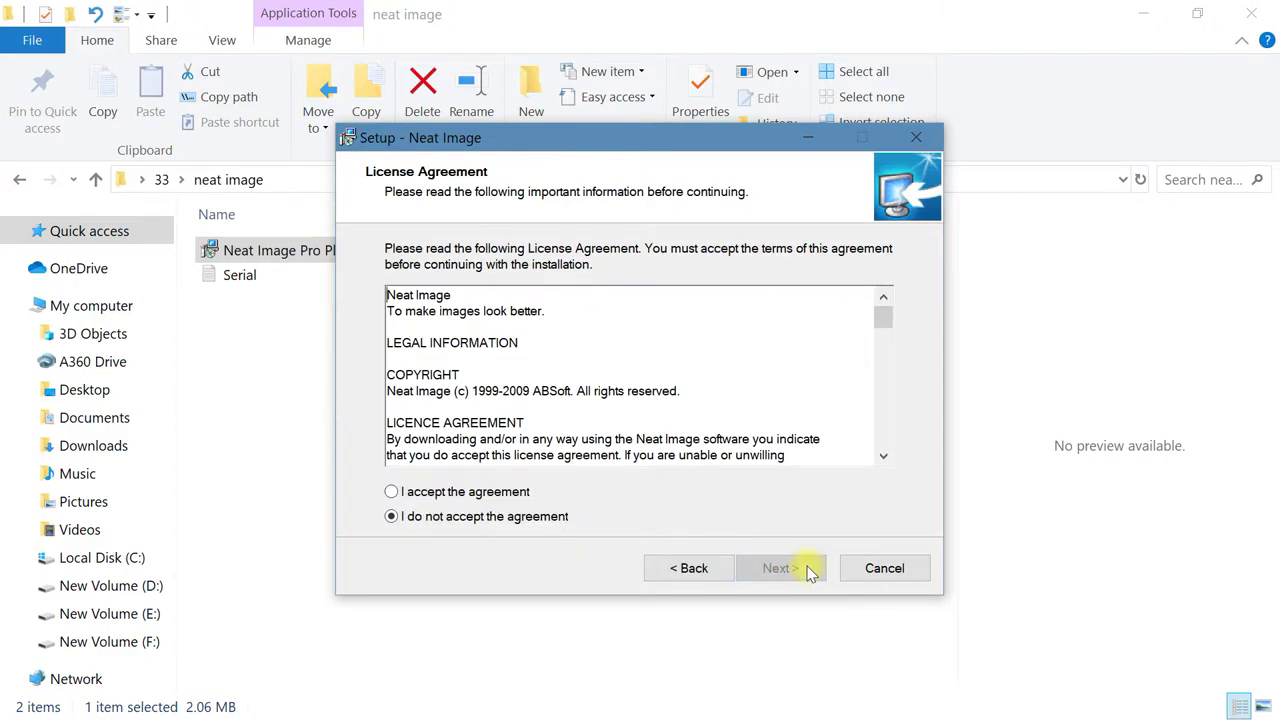
click(460, 491)
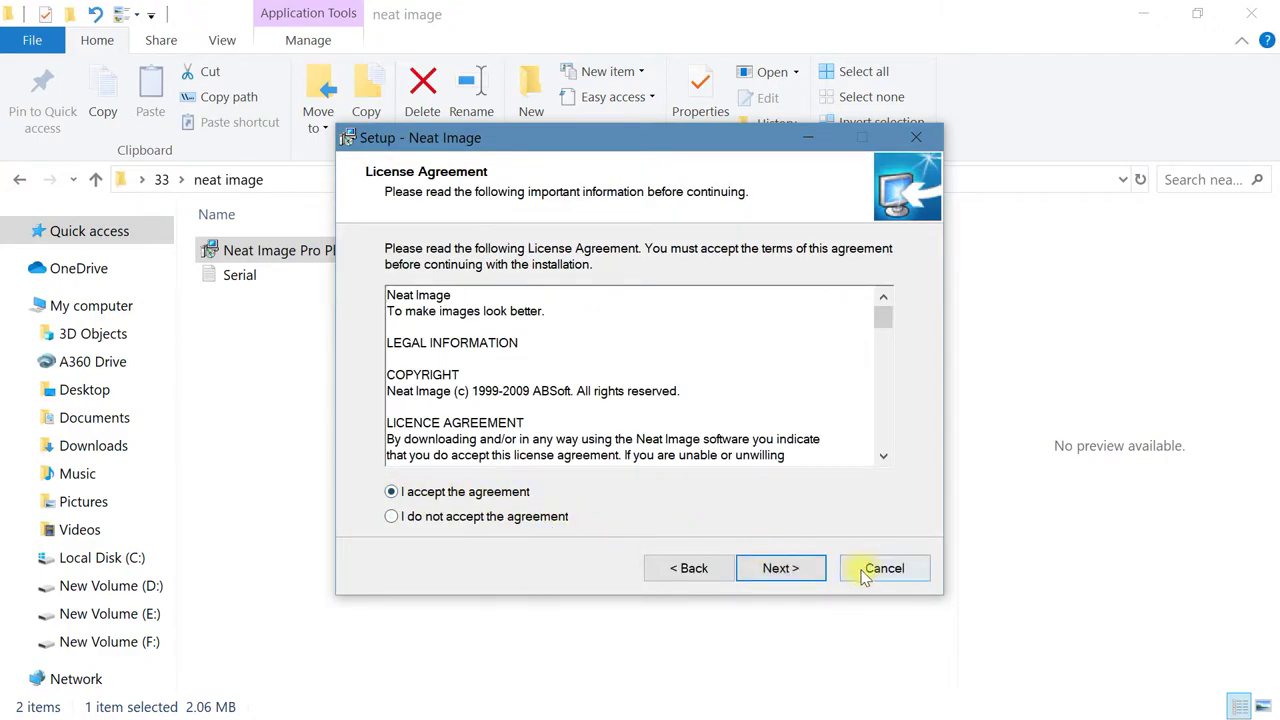
click(798, 568)
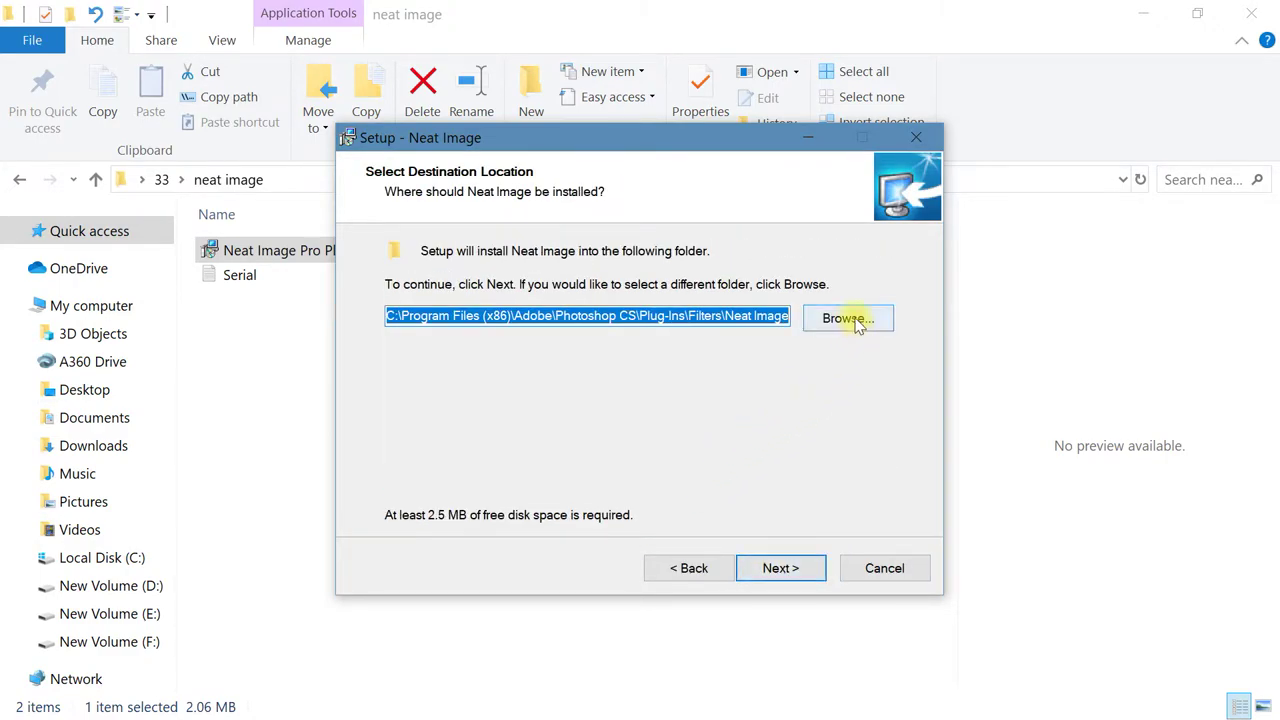
click(856, 322)
Step: Move the Browse For Folder dialog and expand Local Disk (C:) down to Program Files (x86)
drag(651, 134, 587, 89)
drag(753, 267, 753, 195)
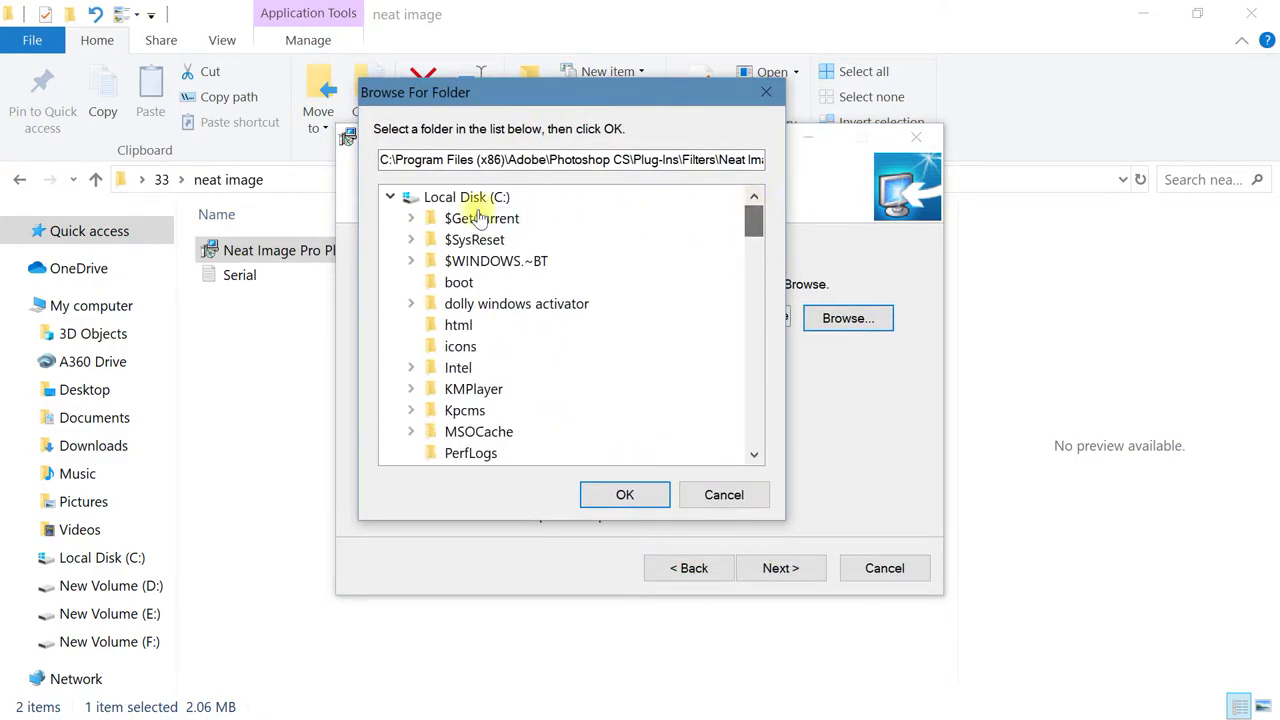
click(390, 197)
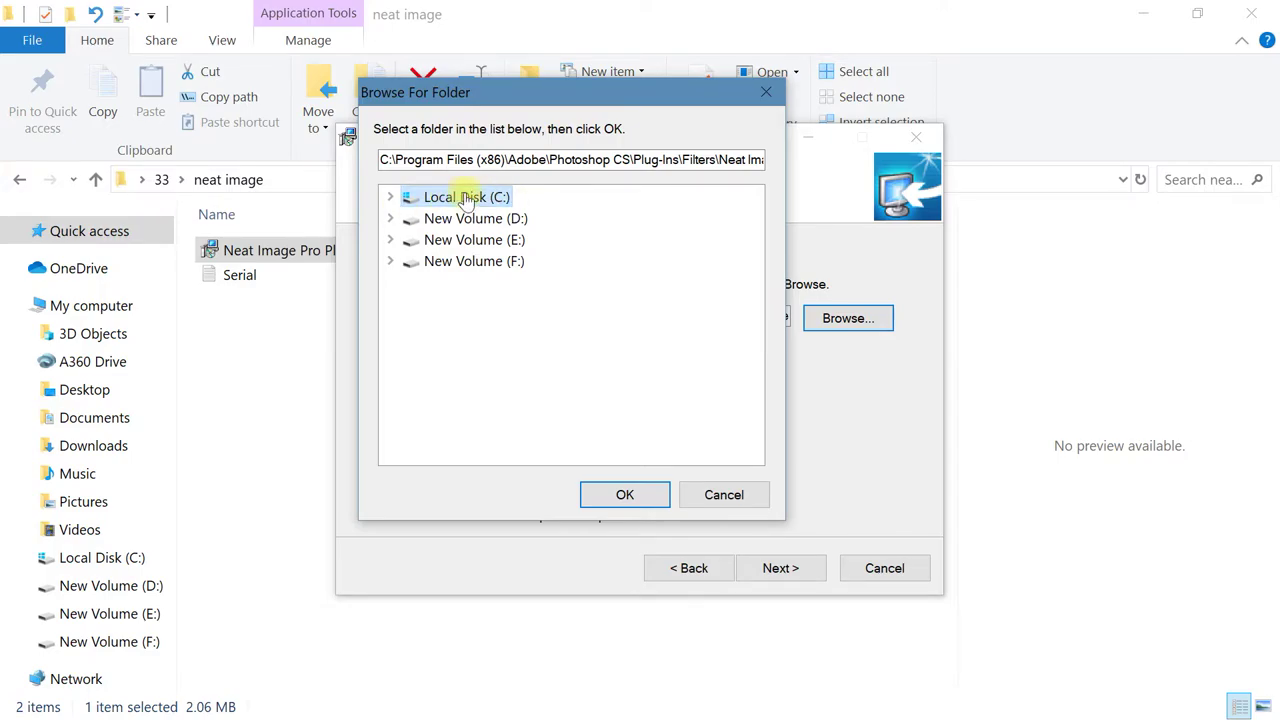
double_click(465, 198)
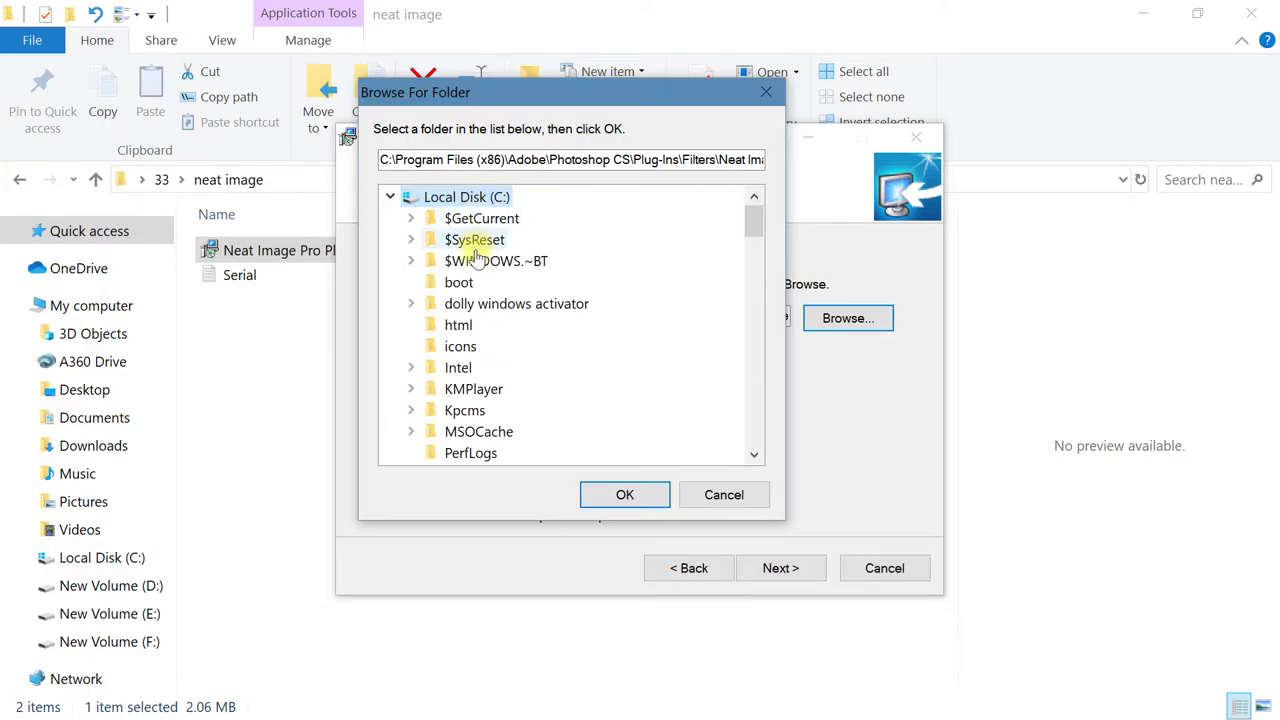
scroll(500, 400, down, 1)
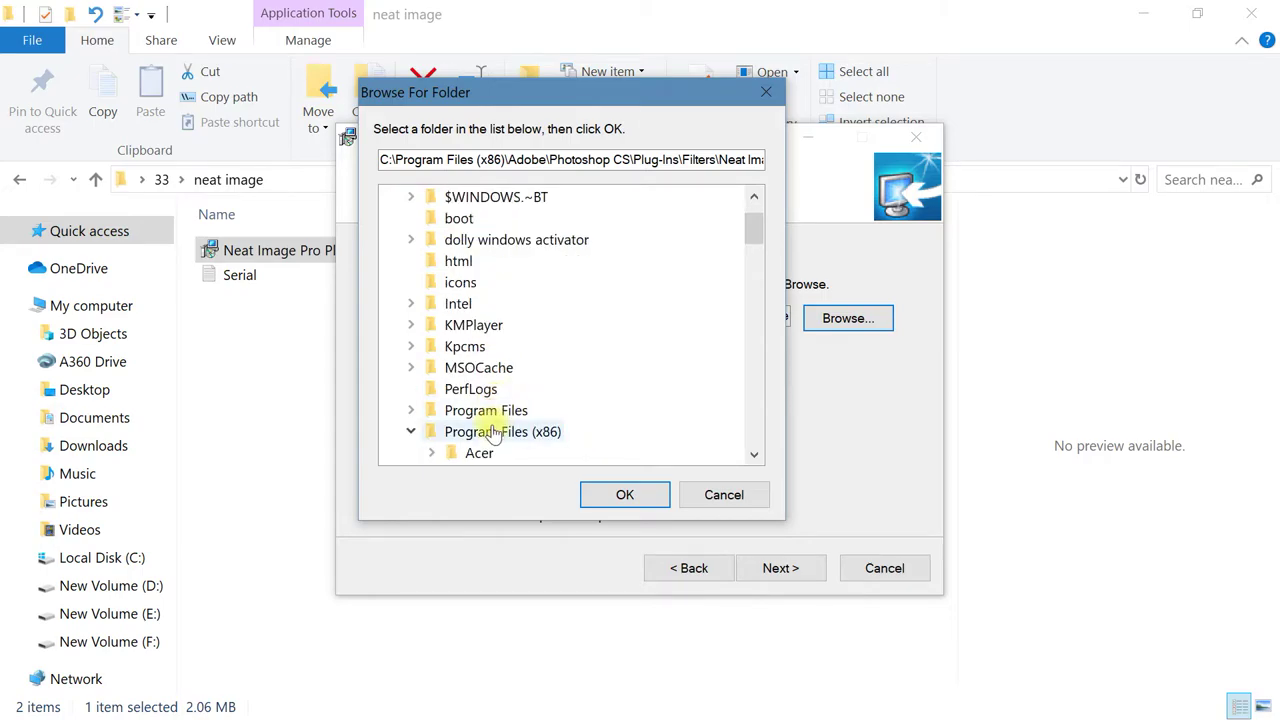
double_click(438, 441)
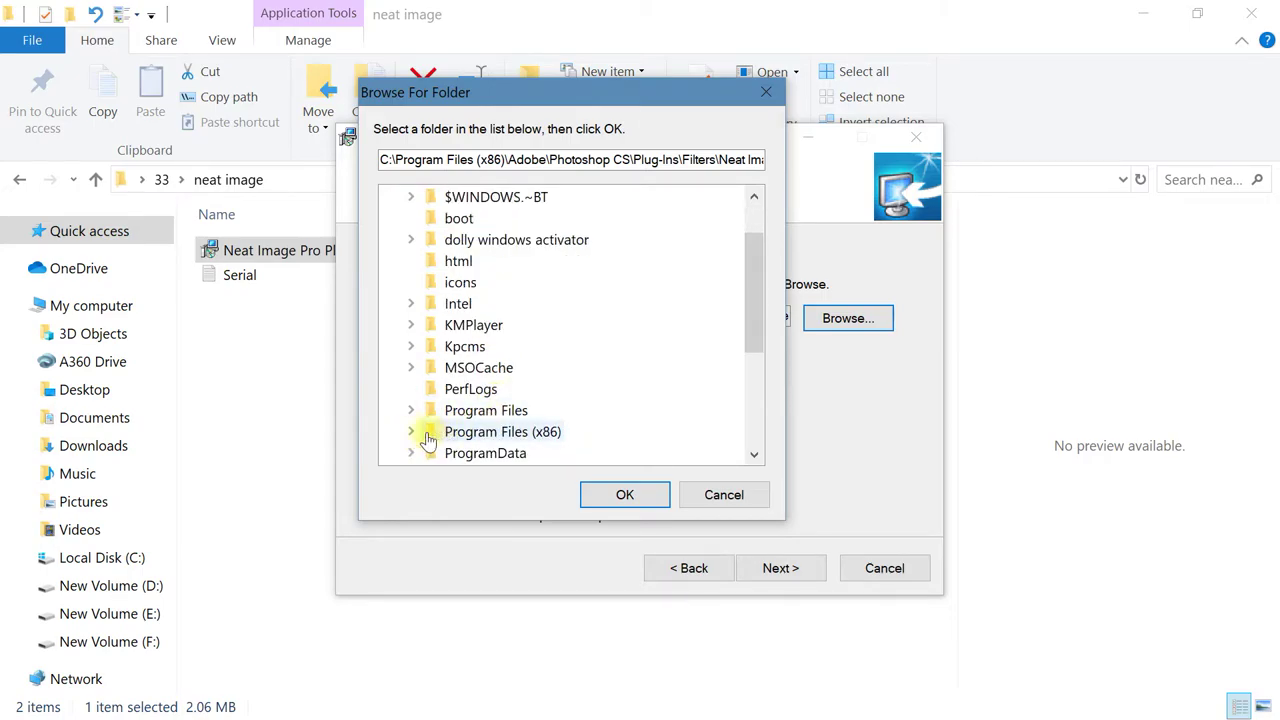
double_click(440, 438)
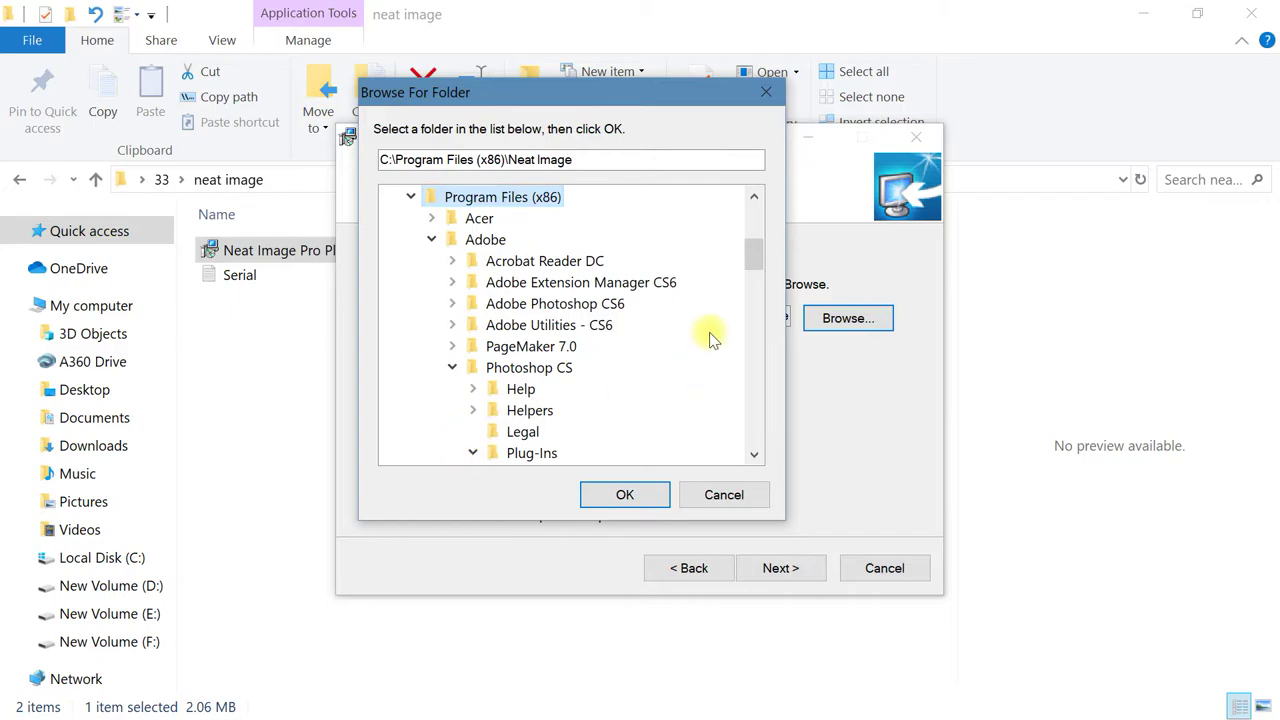
drag(756, 258, 756, 280)
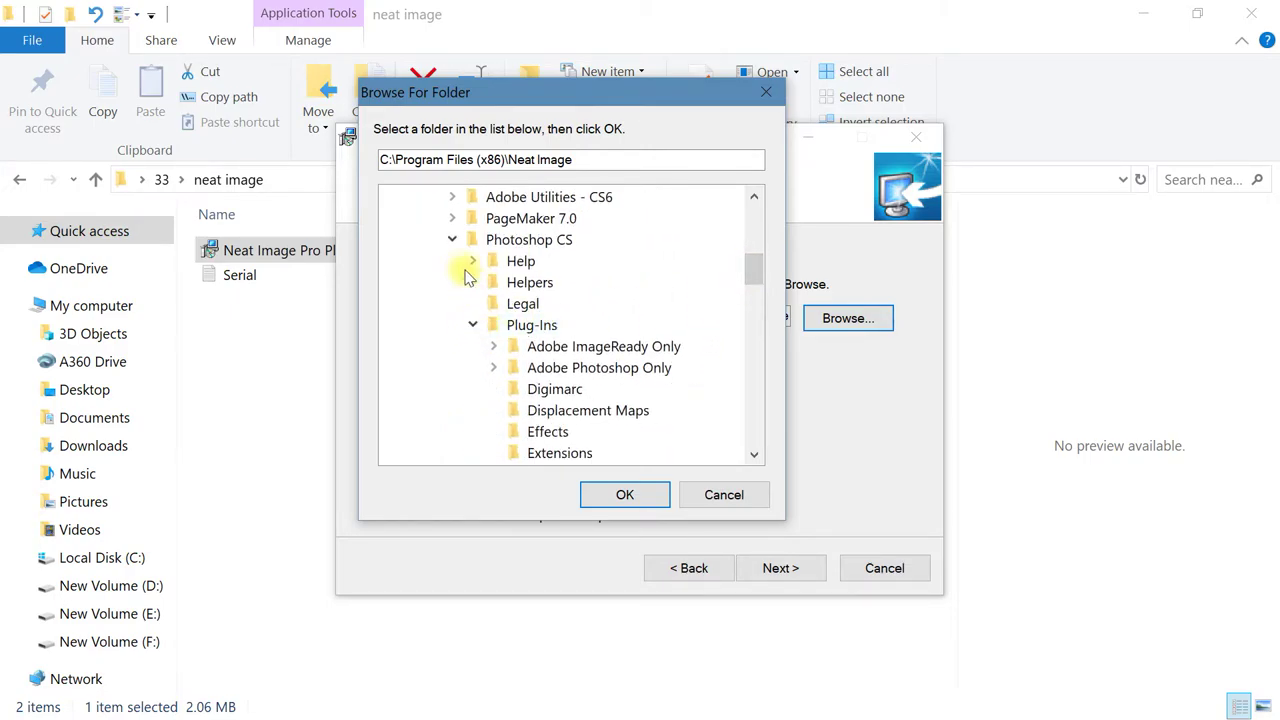
drag(755, 272, 754, 232)
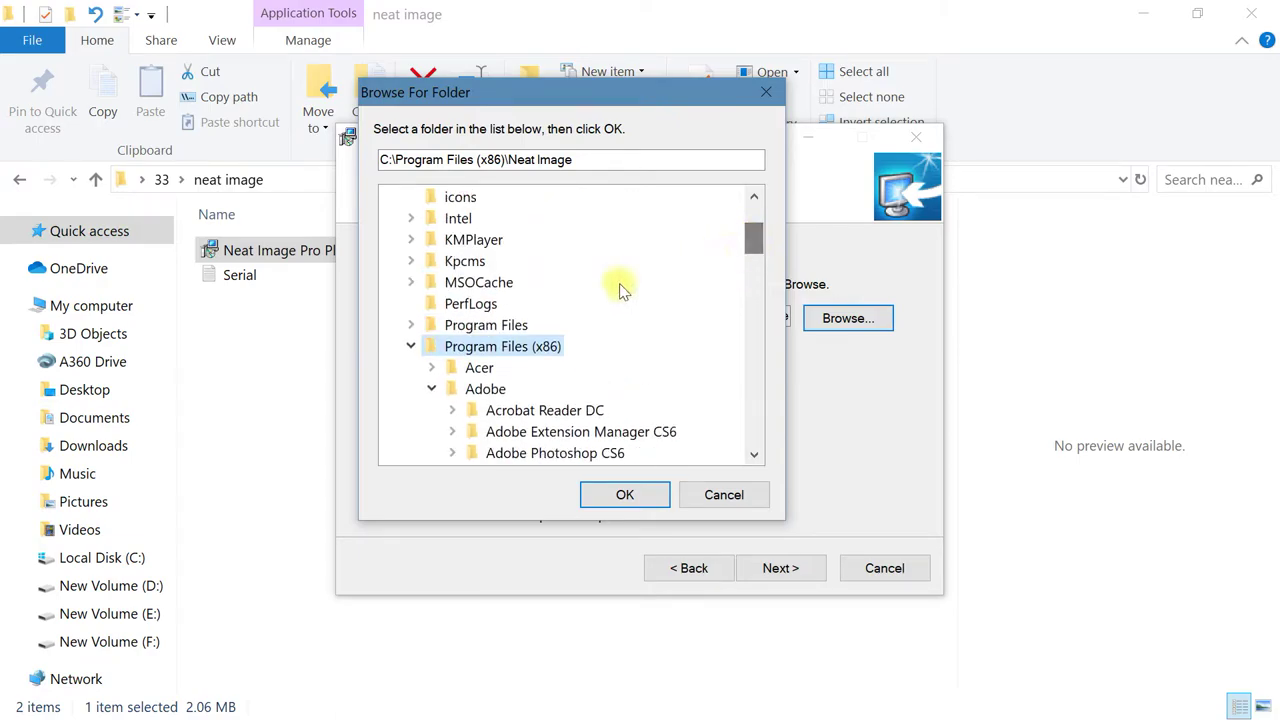
Step: Expand and collapse the Adobe, Photoshop CS and Plug-Ins folders in the tree
click(431, 389)
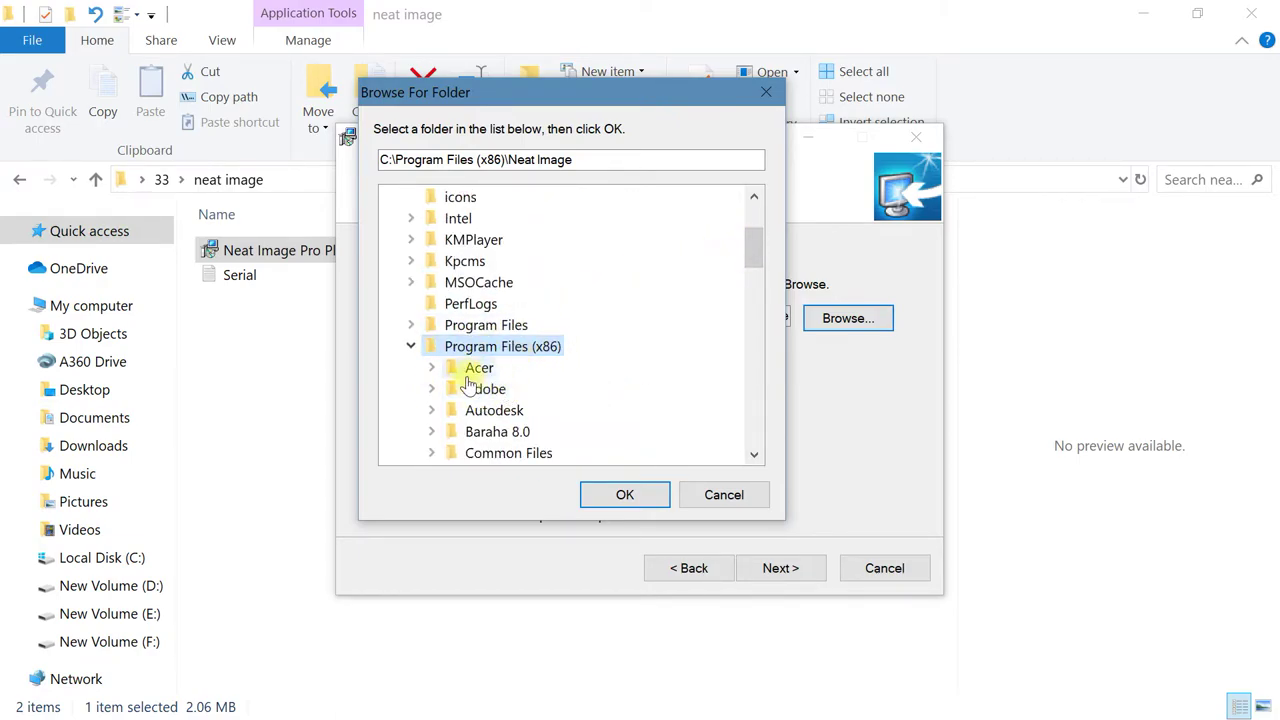
click(431, 389)
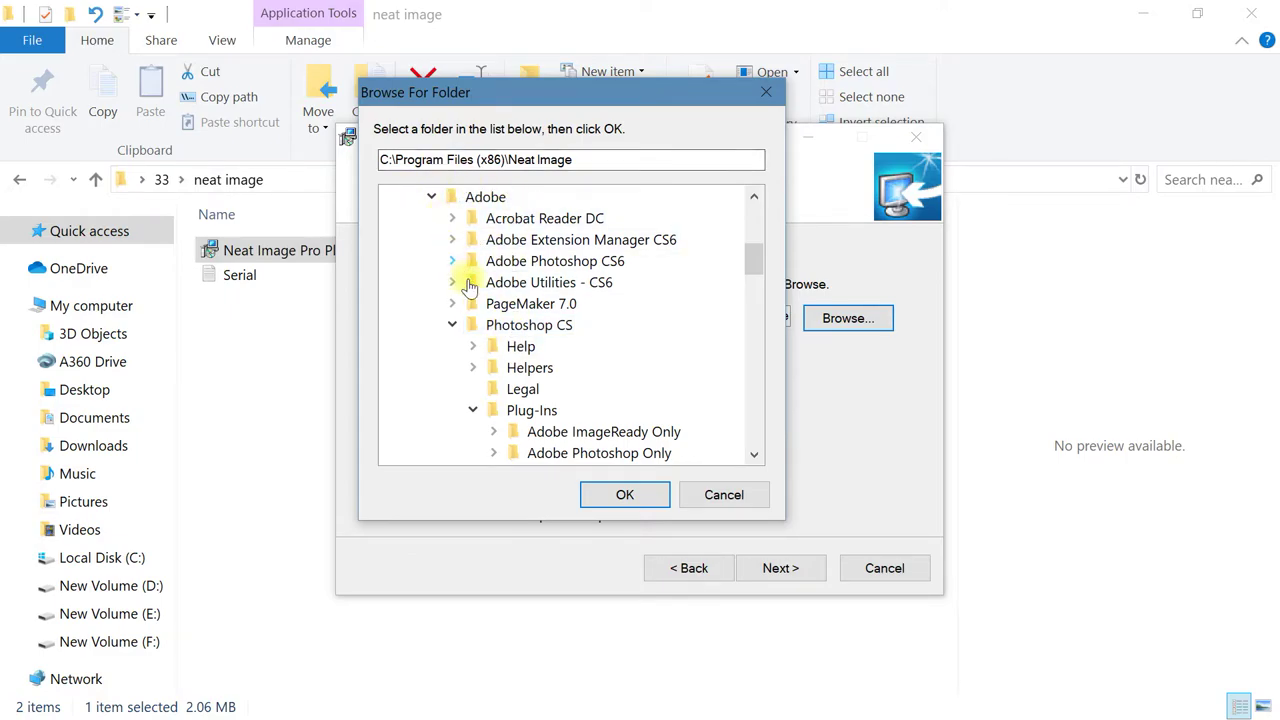
click(456, 328)
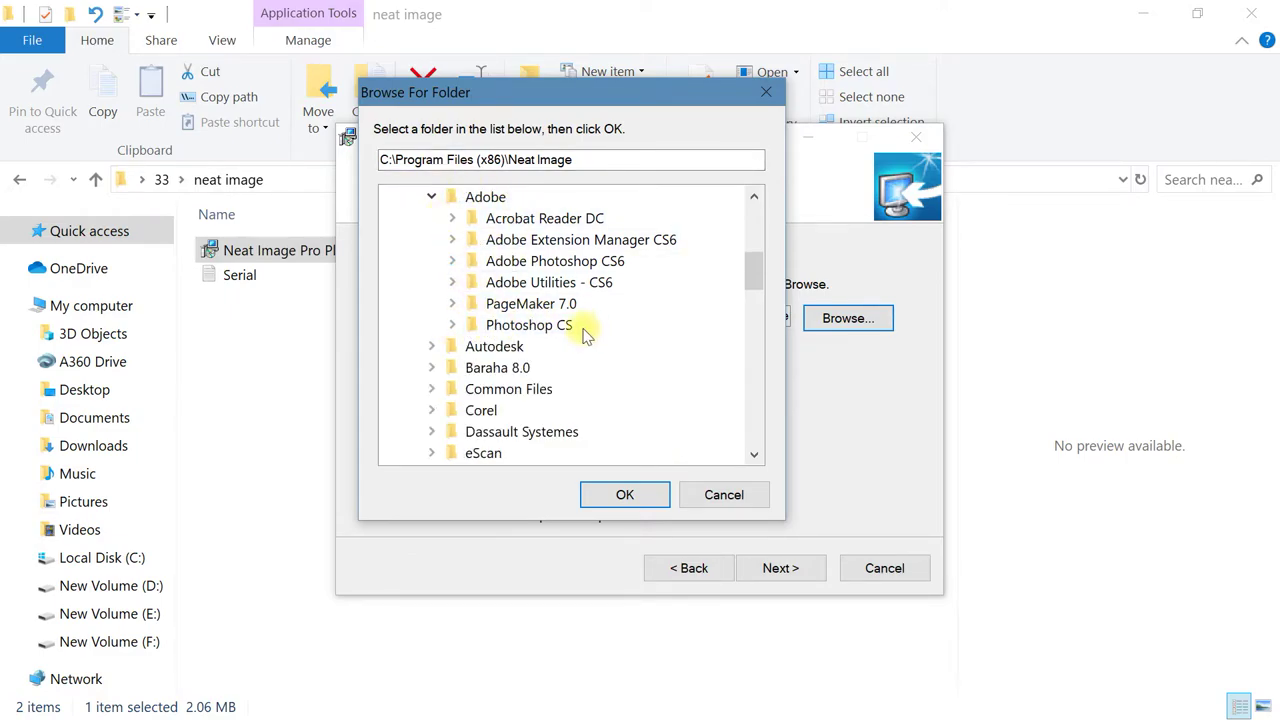
click(454, 326)
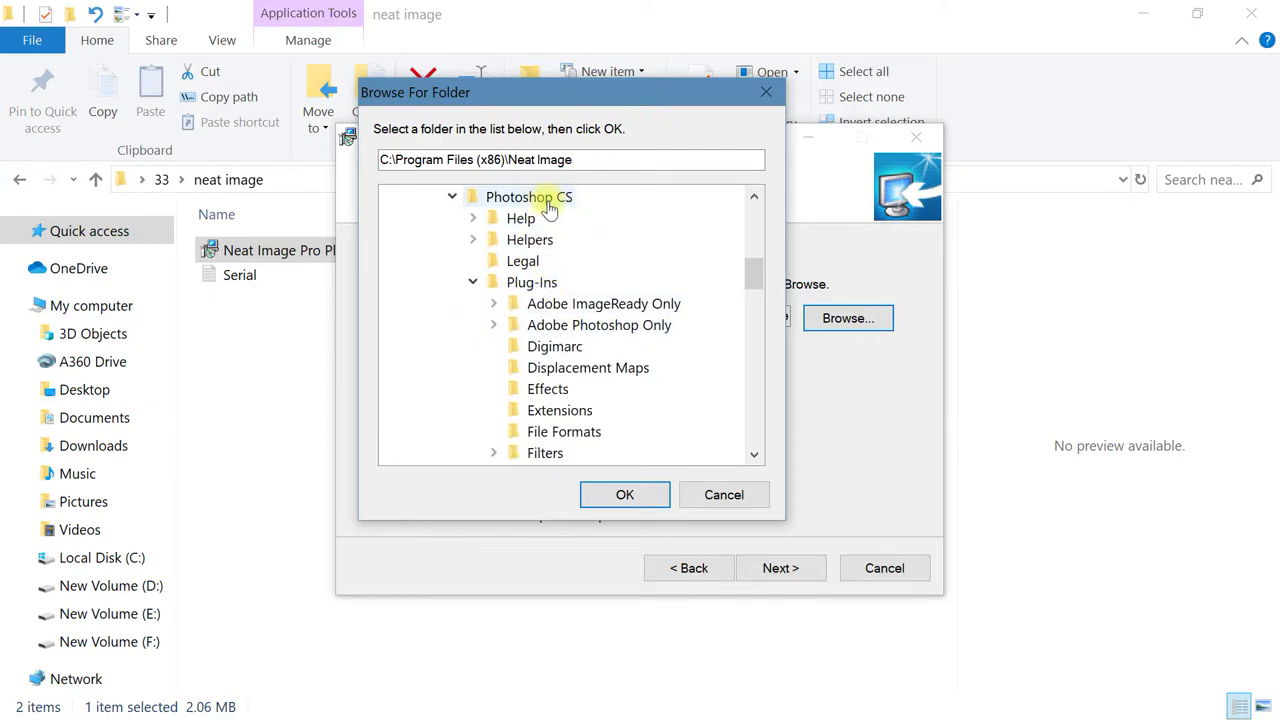
click(474, 284)
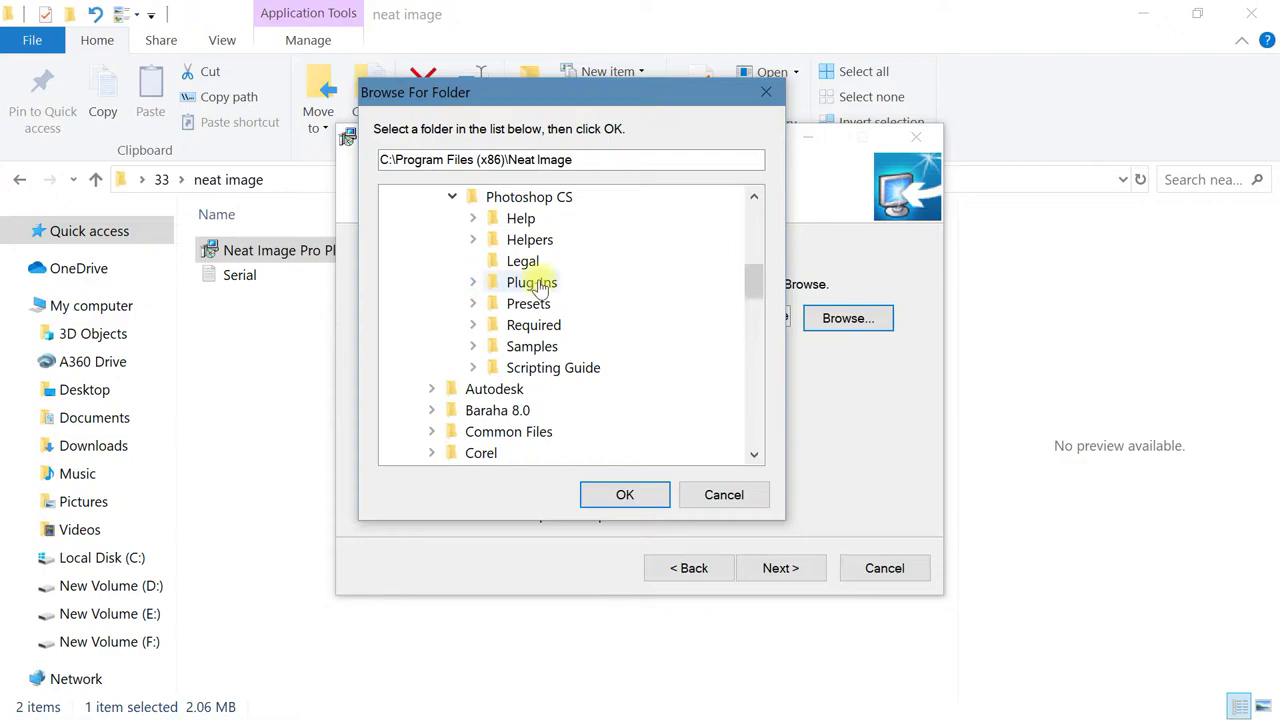
click(474, 283)
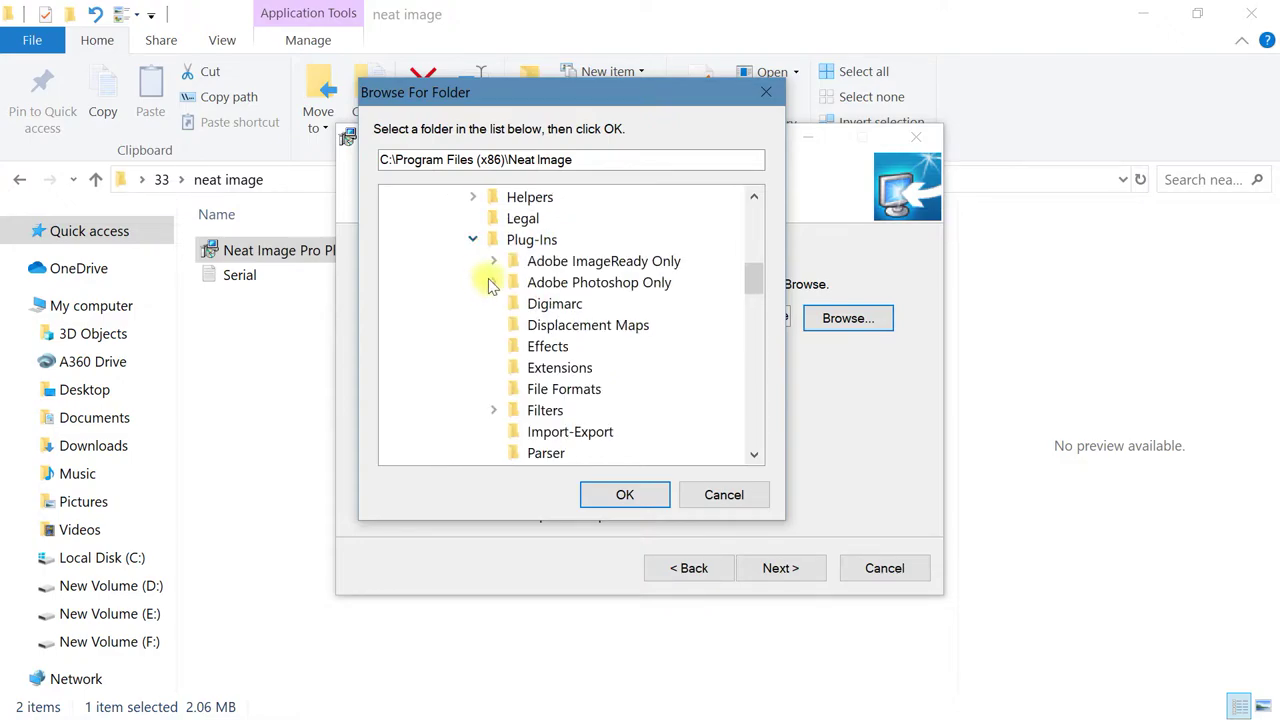
click(472, 240)
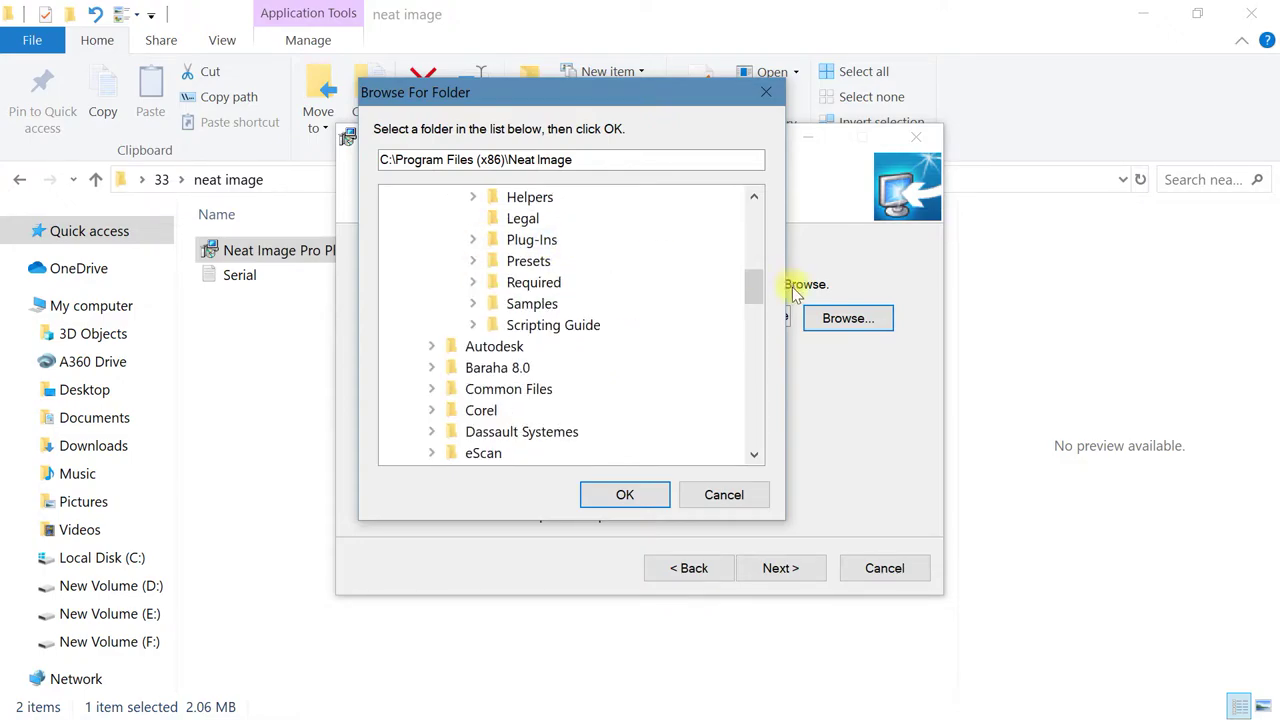
drag(745, 287, 748, 262)
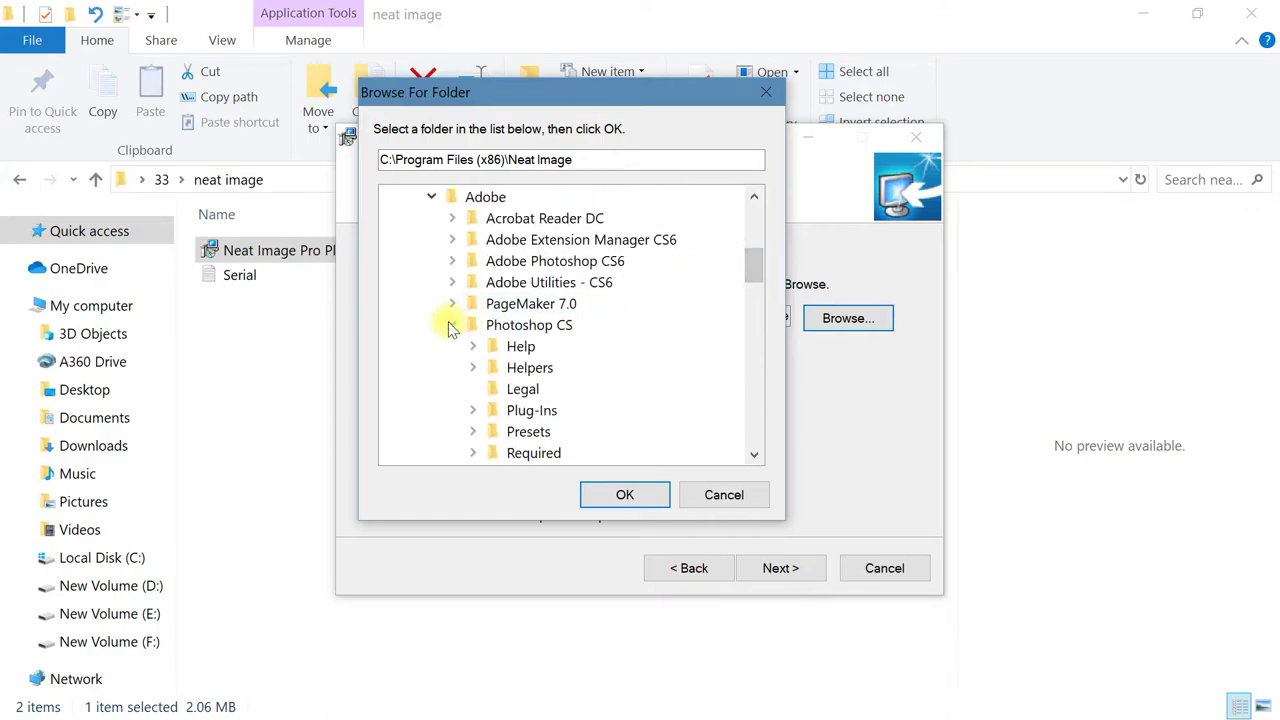
click(452, 325)
click(431, 198)
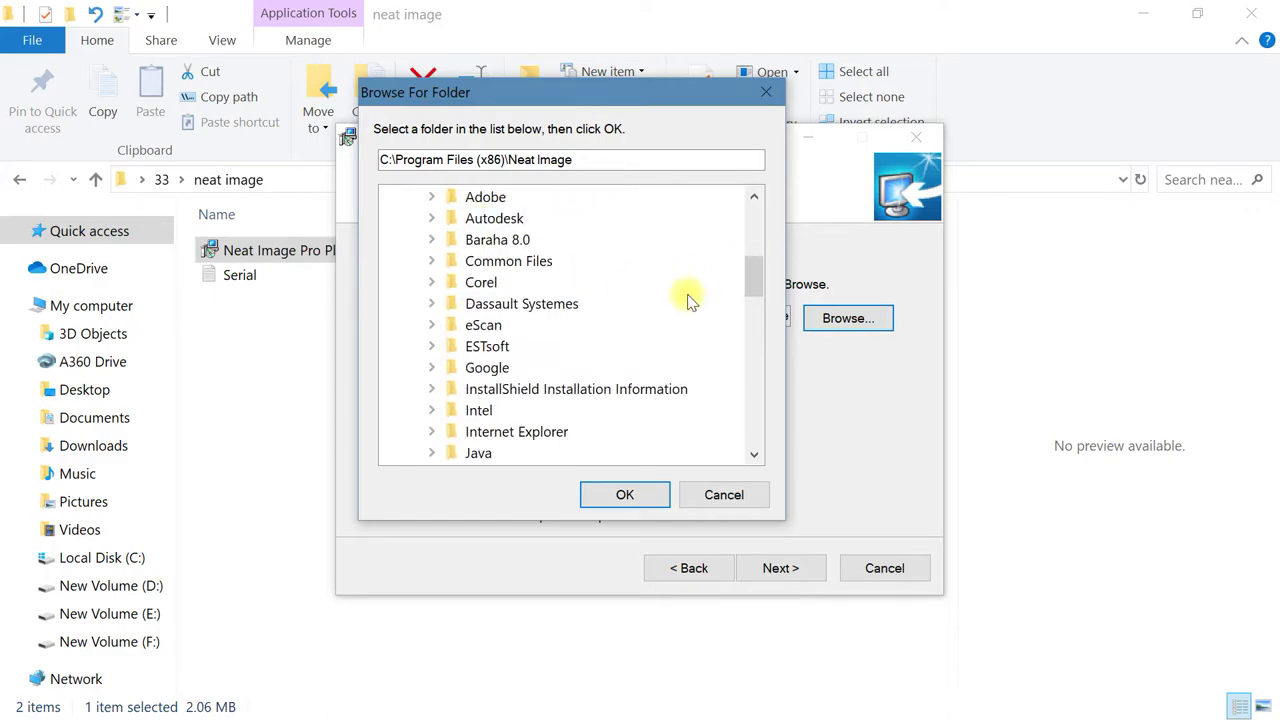
drag(749, 277, 750, 226)
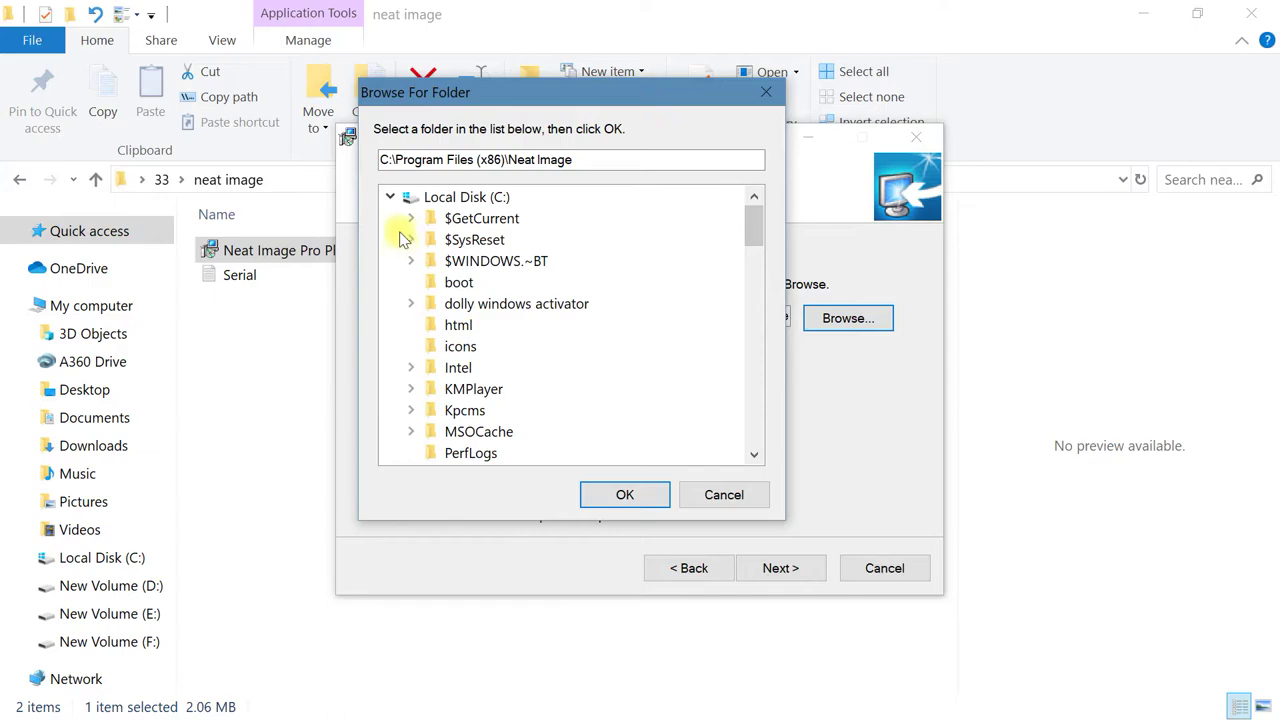
Step: Re-expand Local Disk (C:) and Program Files (x86) in the folder tree
click(390, 197)
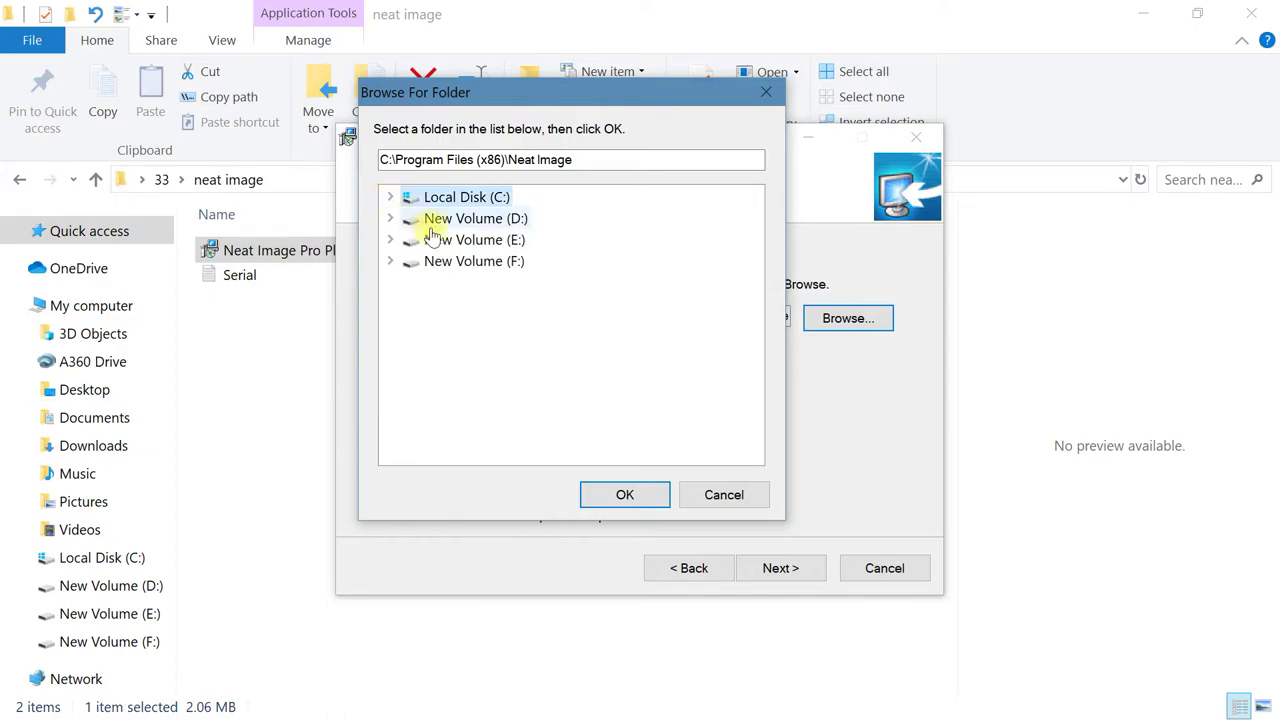
double_click(488, 197)
scroll(518, 330, down, 1)
scroll(517, 323, down, 1)
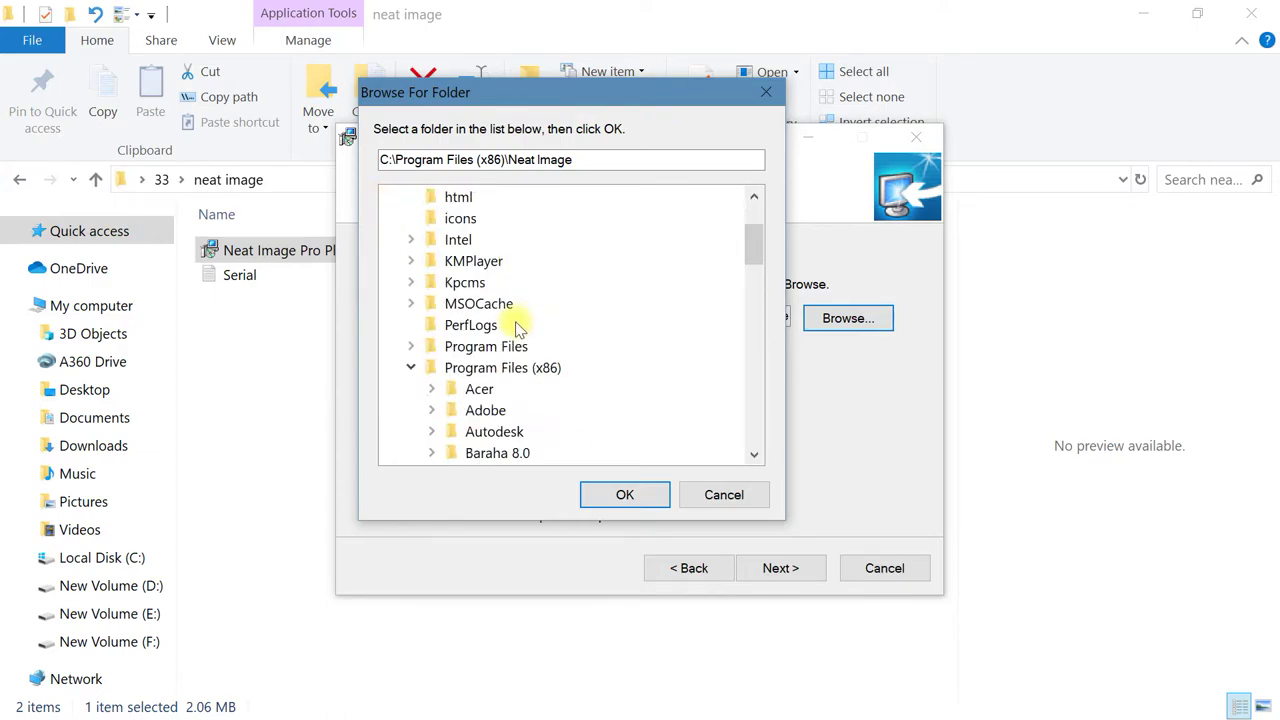
click(411, 370)
click(411, 372)
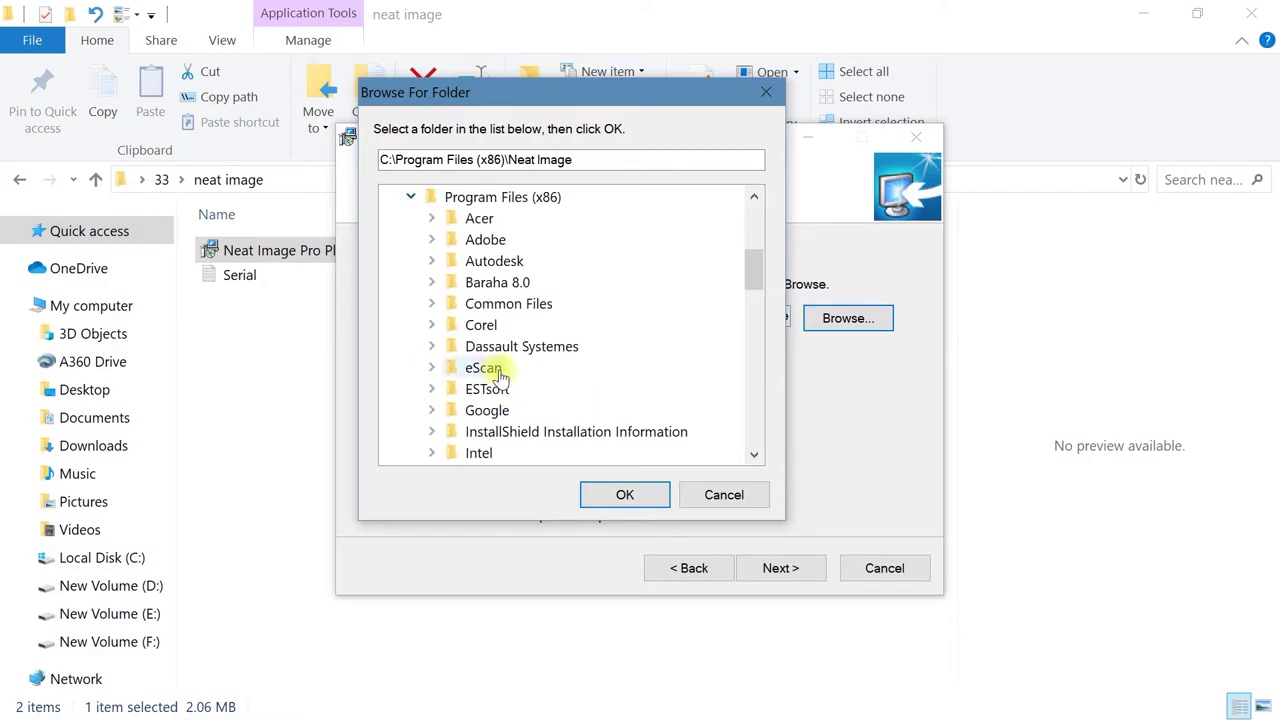
scroll(517, 300, down, 1)
scroll(525, 288, up, 1)
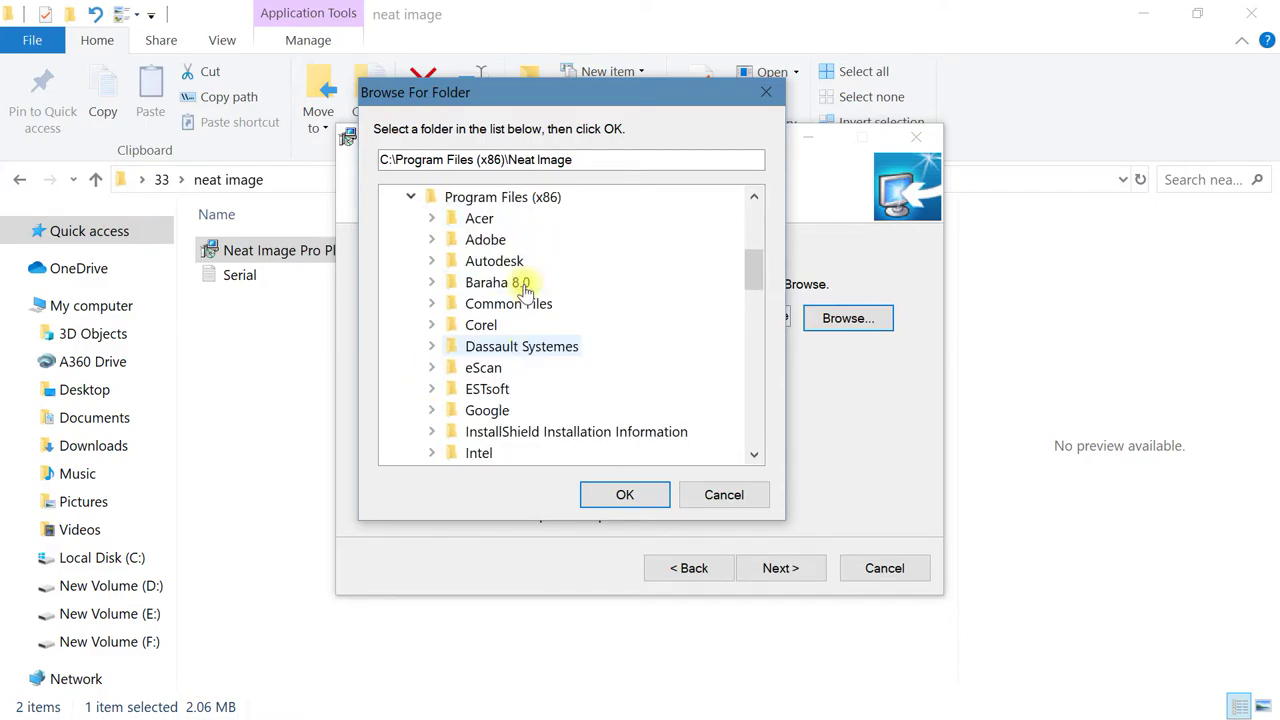
Step: Set the destination to Adobe\Photoshop CS\Plug-Ins\Filters and confirm it
double_click(482, 243)
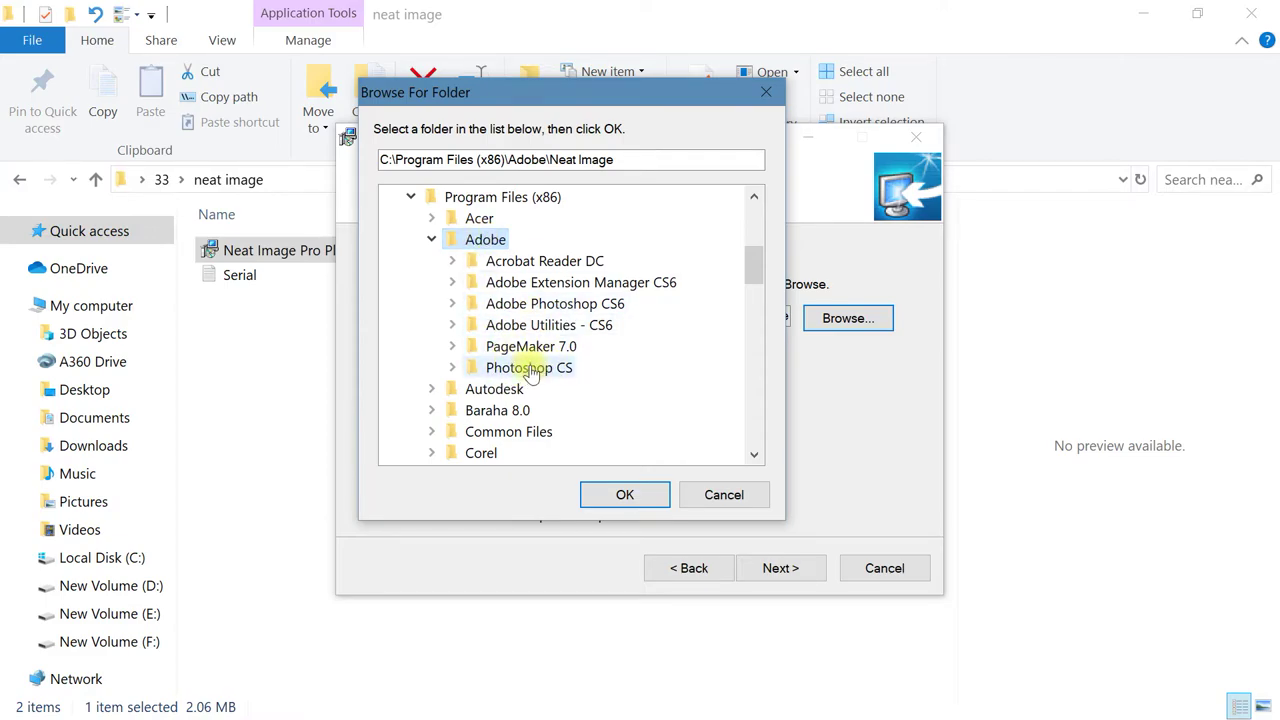
double_click(530, 370)
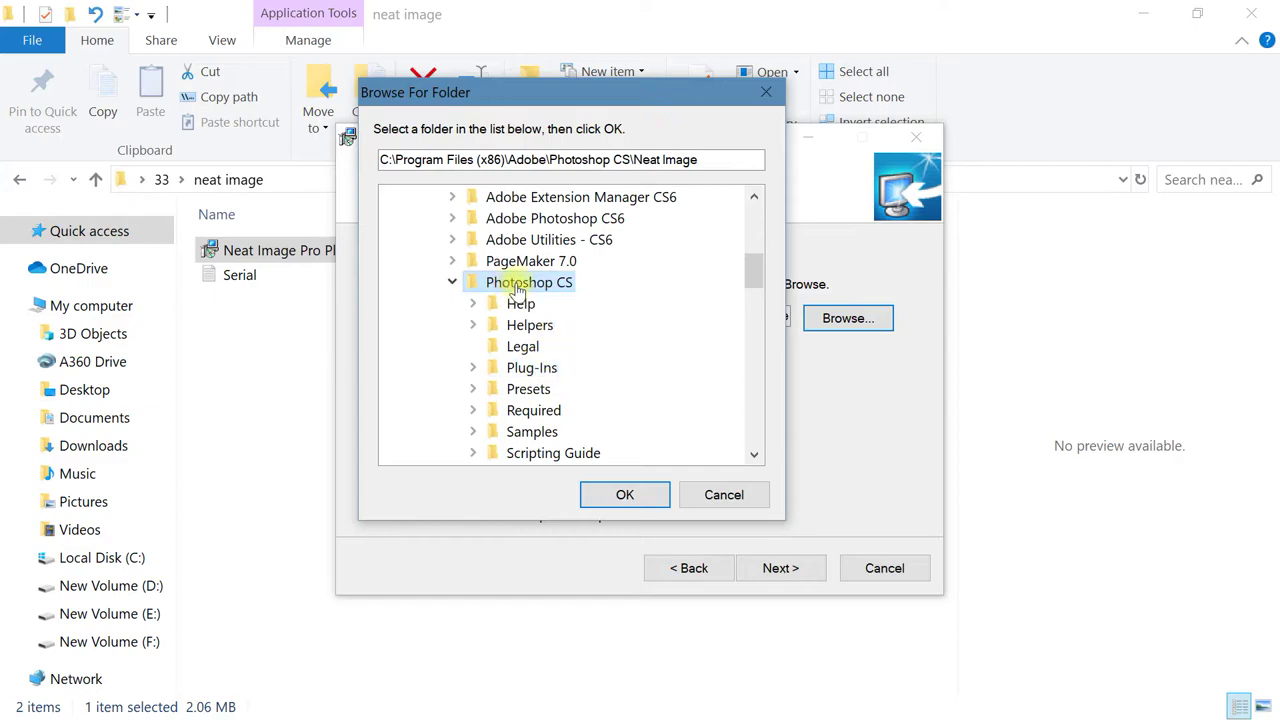
double_click(548, 369)
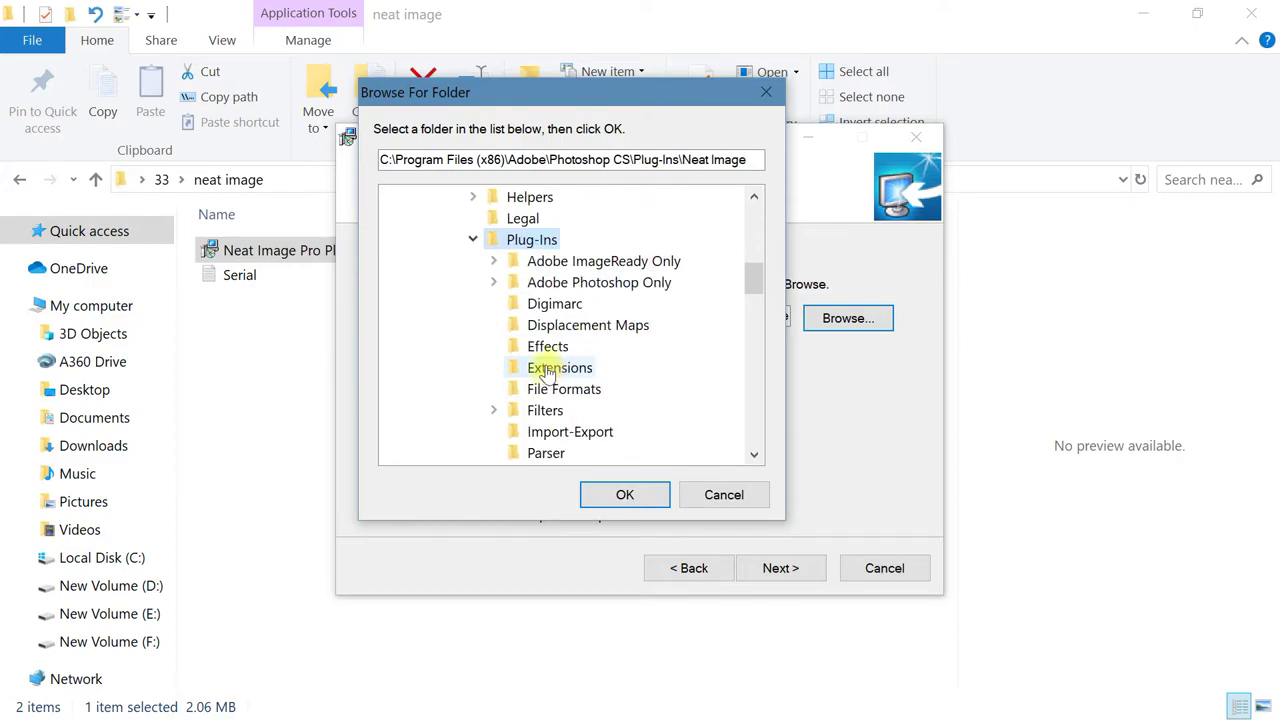
double_click(548, 411)
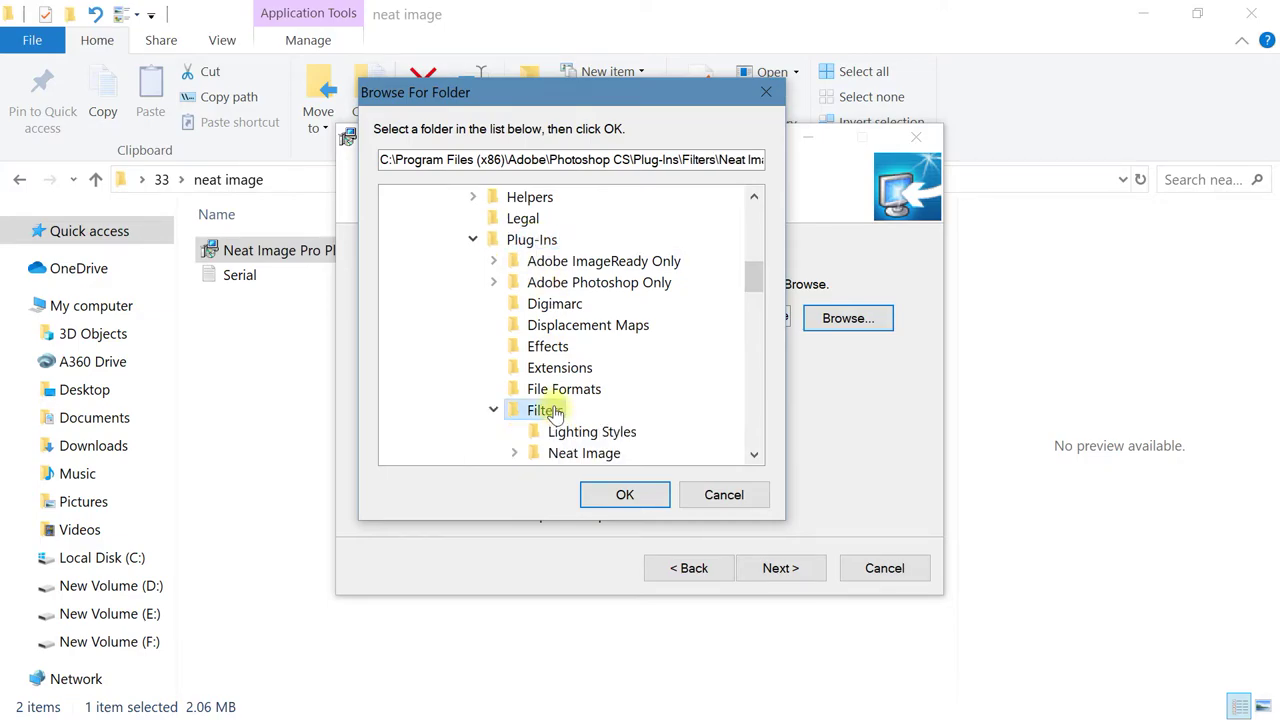
click(624, 494)
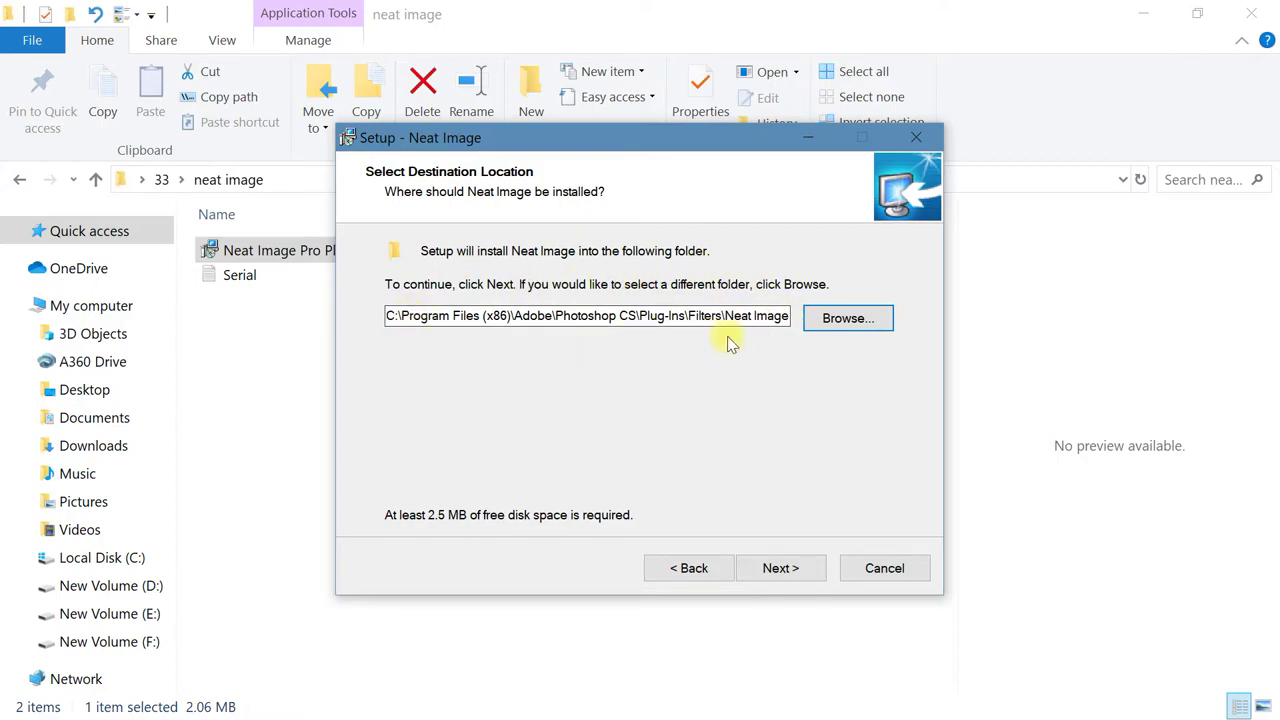
Step: Keep the default Start Menu folder and tasks, install Neat Image, and check Photoshop's filters for it
click(801, 569)
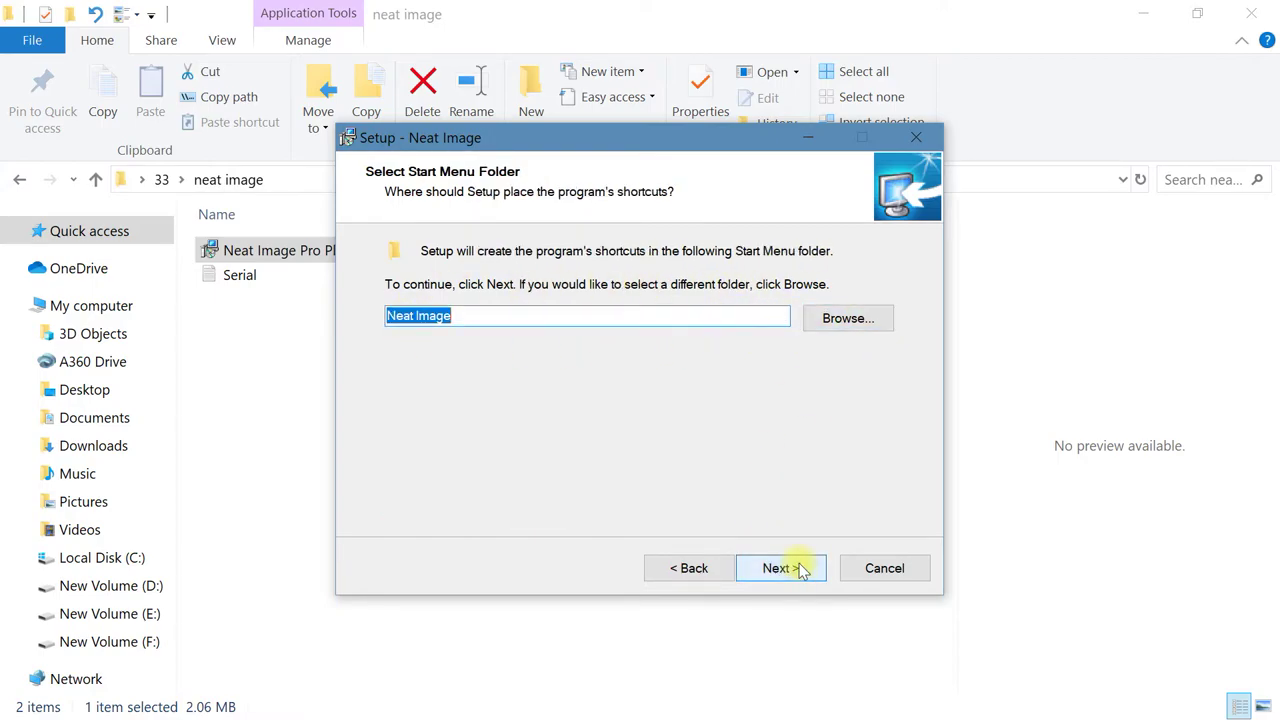
click(801, 569)
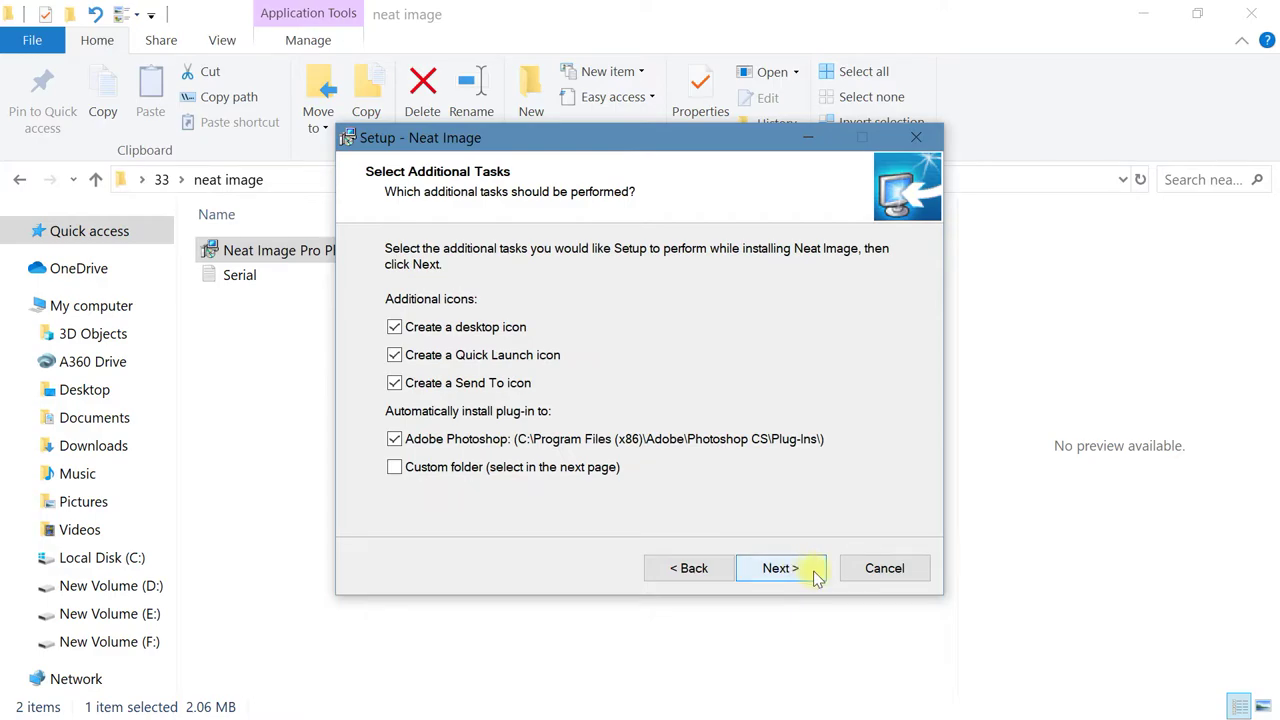
click(801, 570)
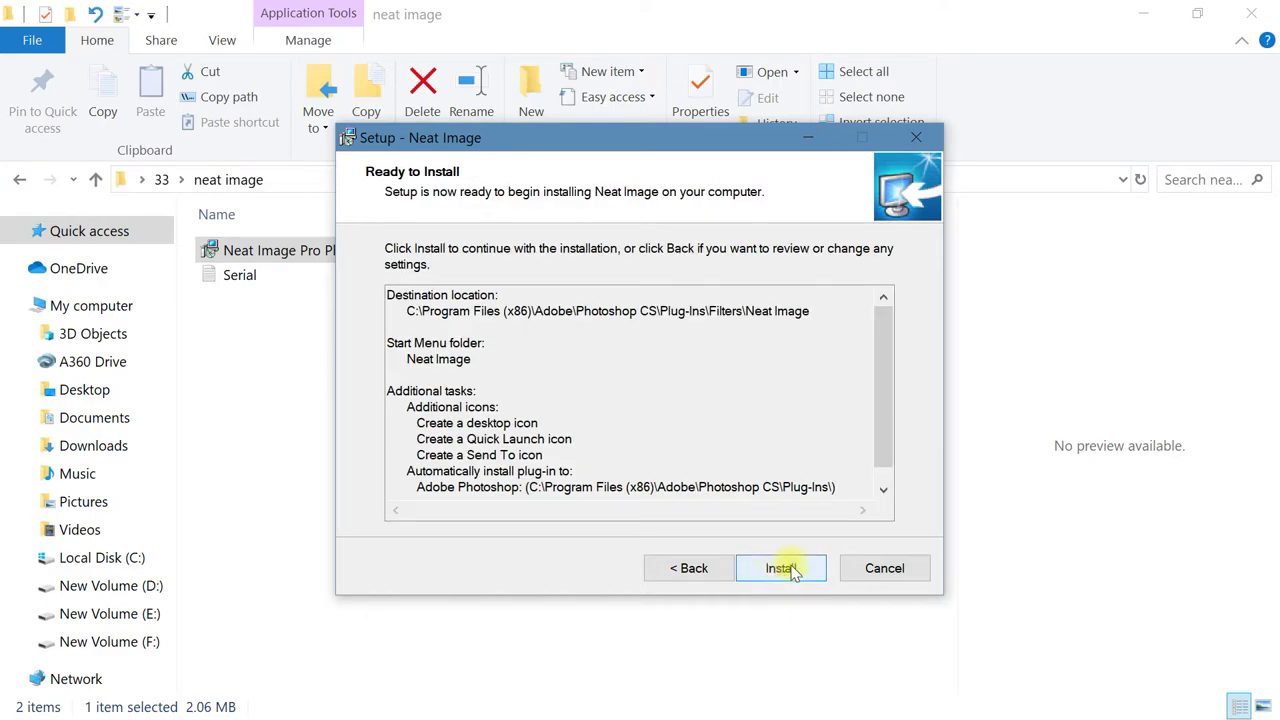
click(785, 568)
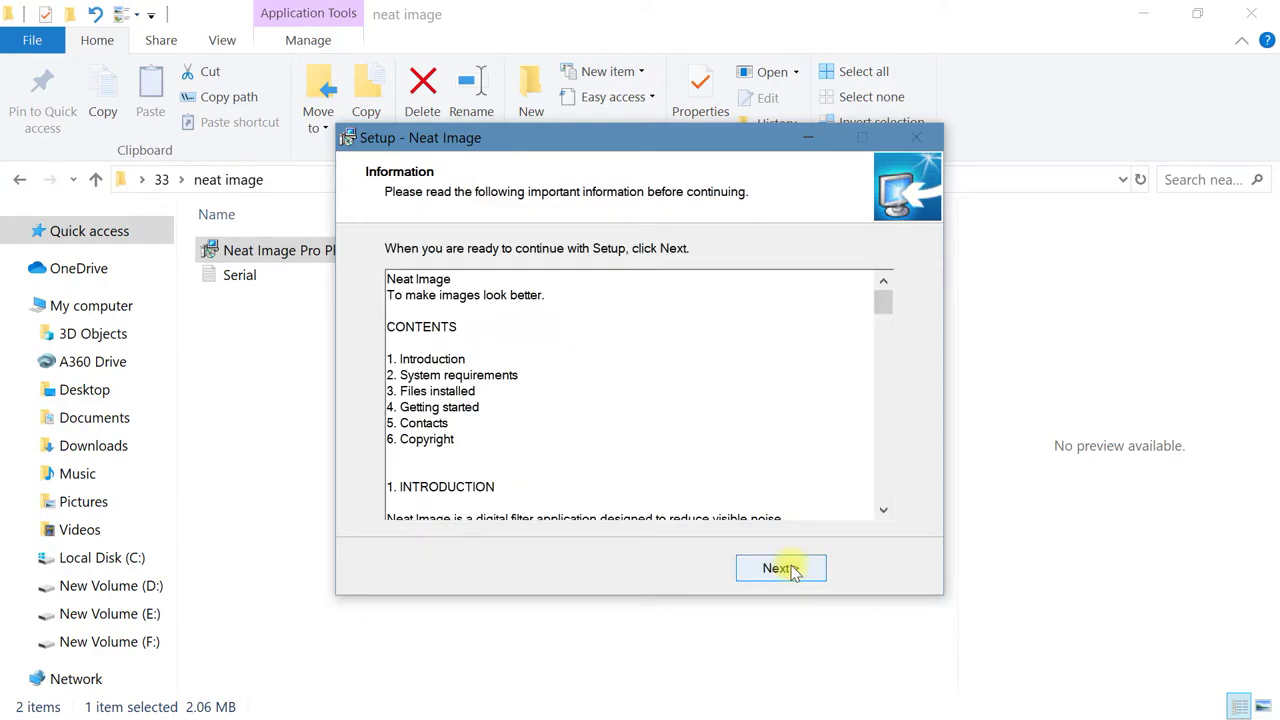
click(785, 570)
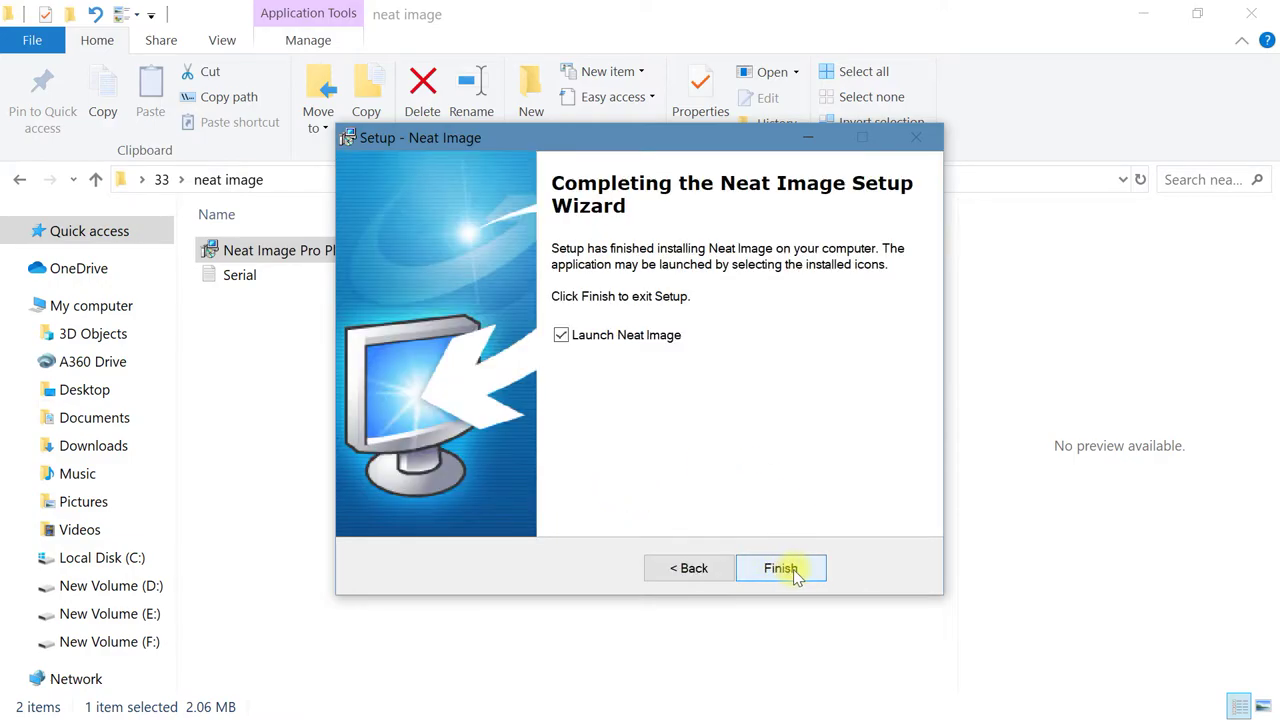
click(781, 568)
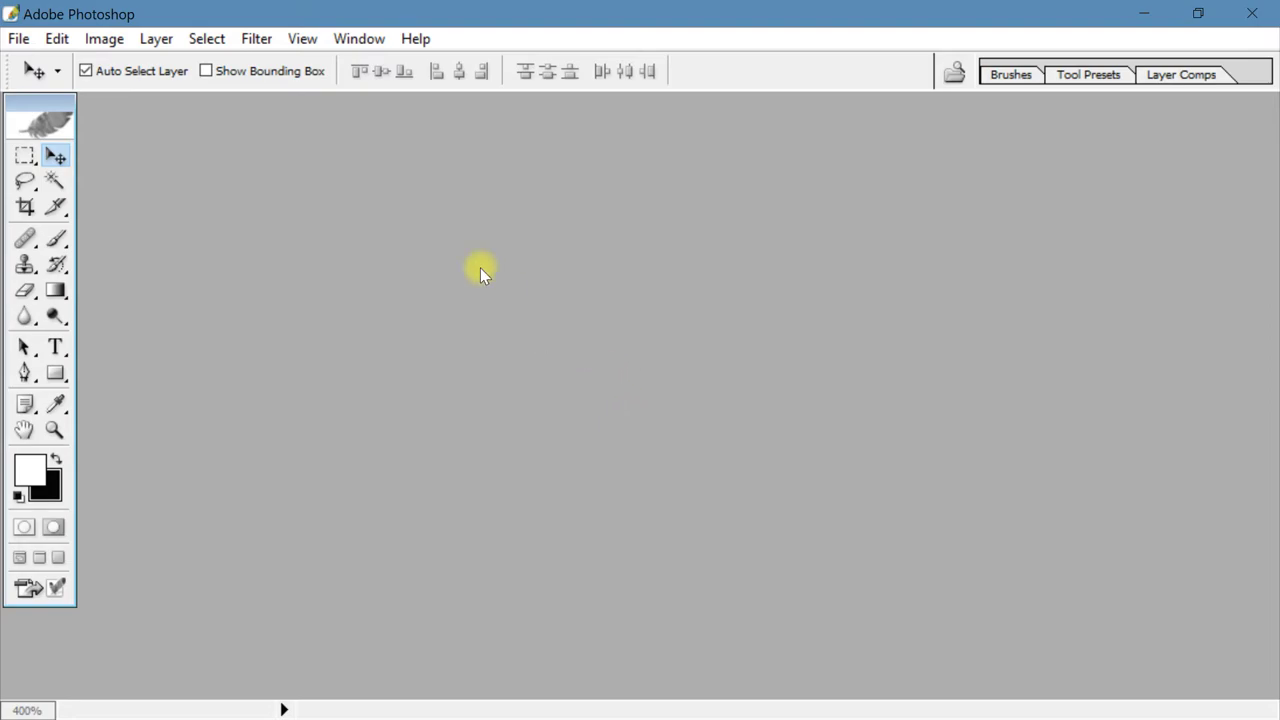
click(257, 39)
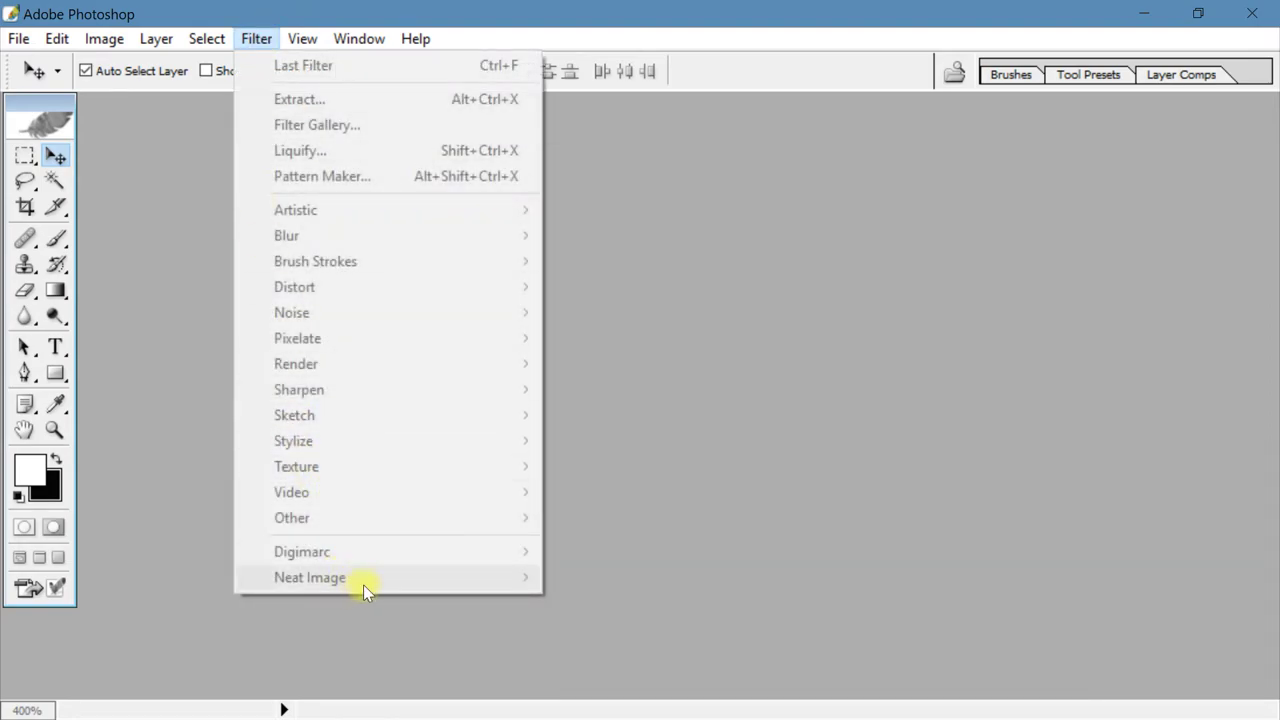
click(583, 437)
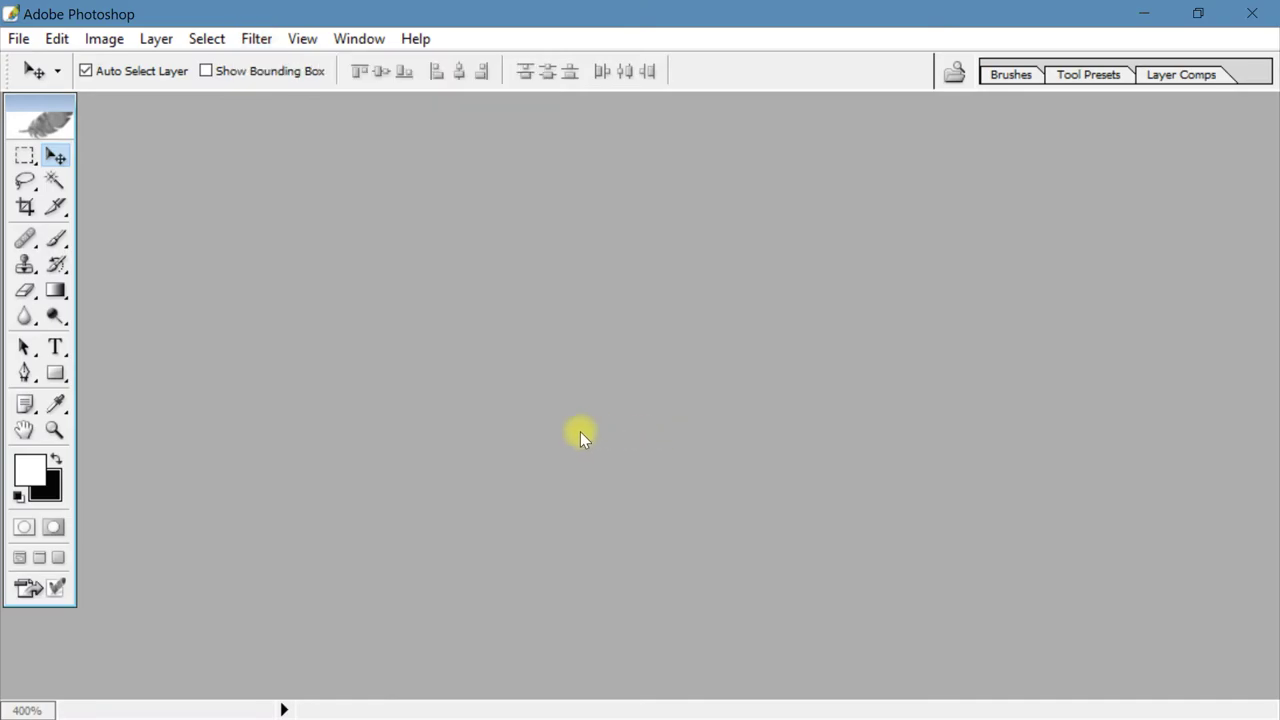
Step: Open KAJOL7 and stretch its document window across the workspace
double_click(614, 351)
click(585, 167)
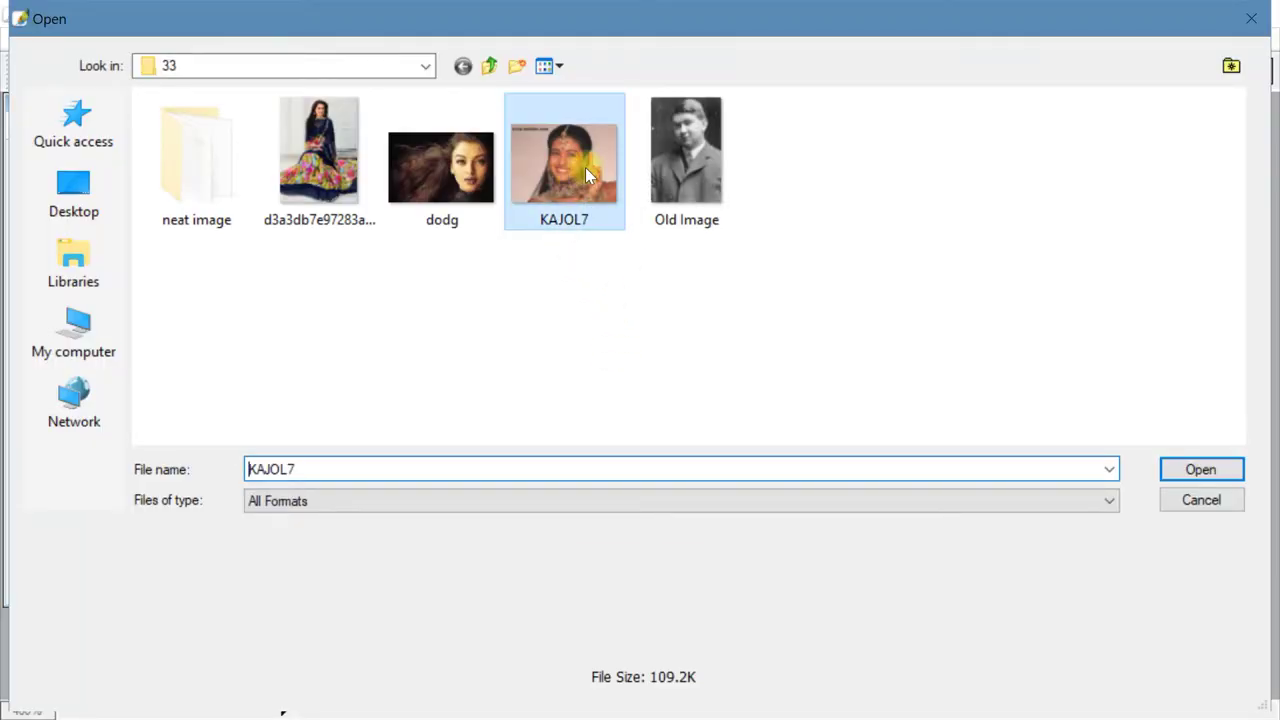
double_click(585, 167)
drag(420, 120, 411, 117)
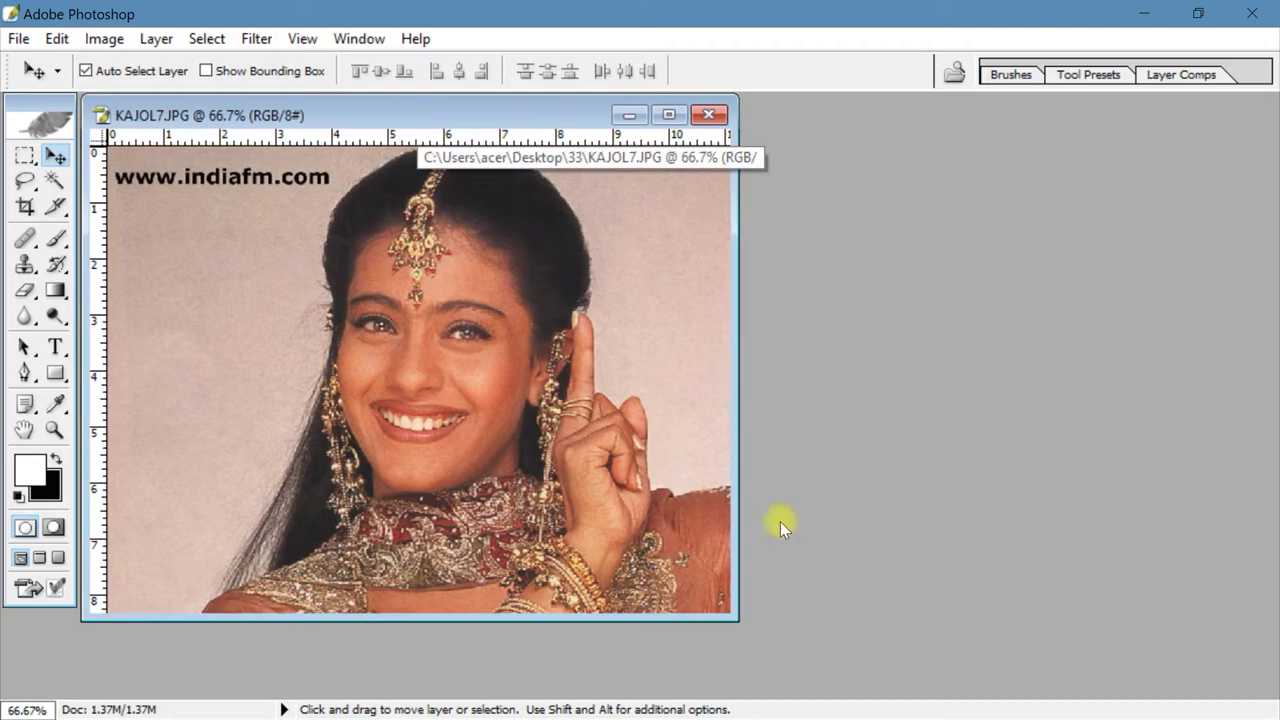
drag(731, 620, 1268, 692)
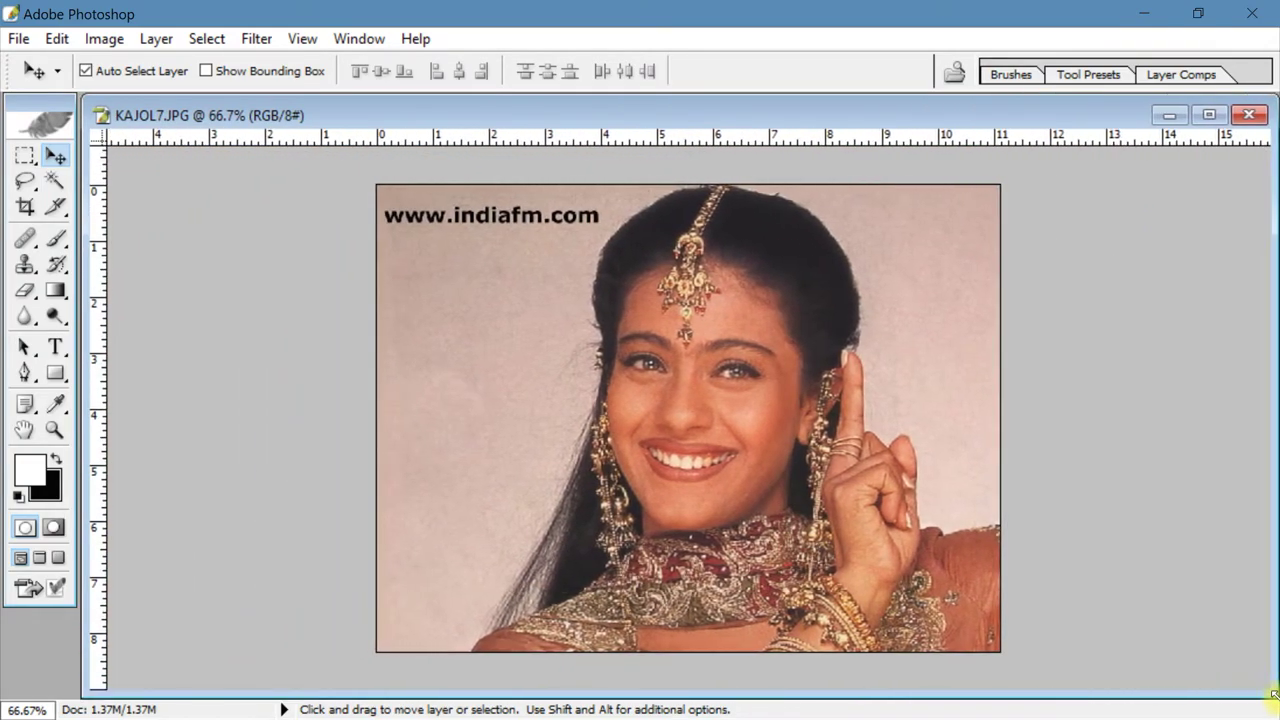
click(259, 41)
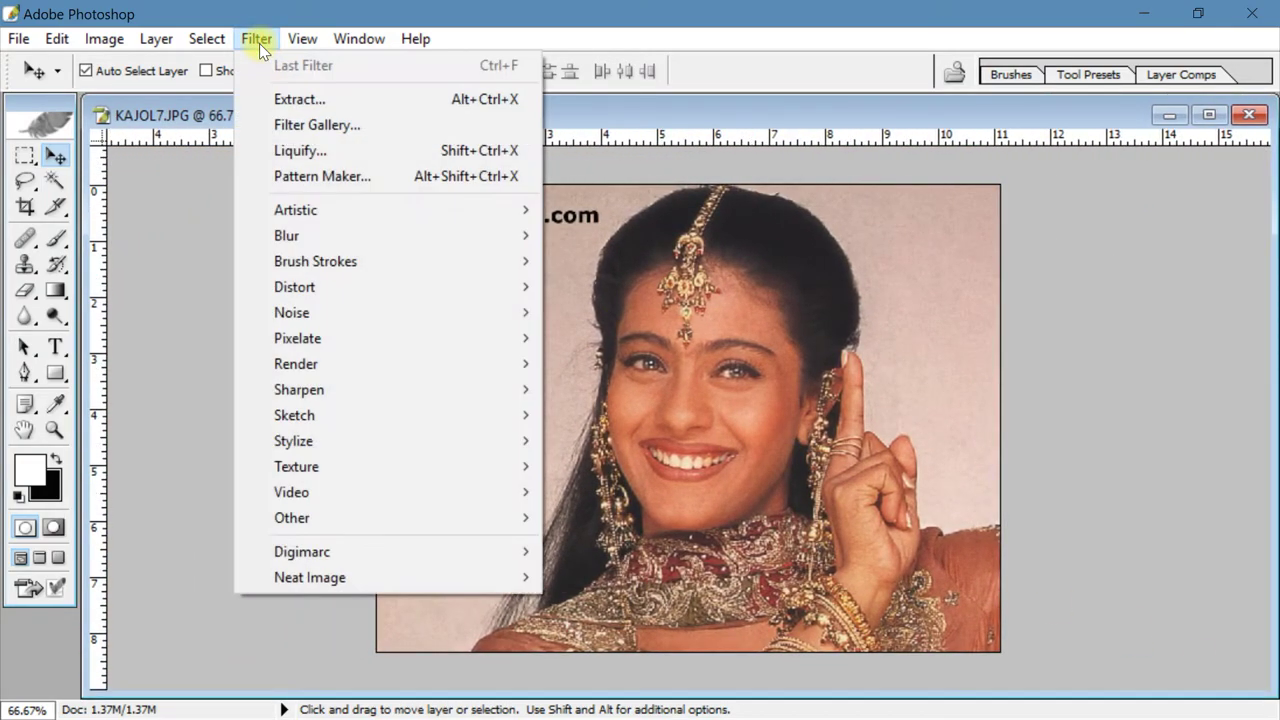
mouse_move(310, 577)
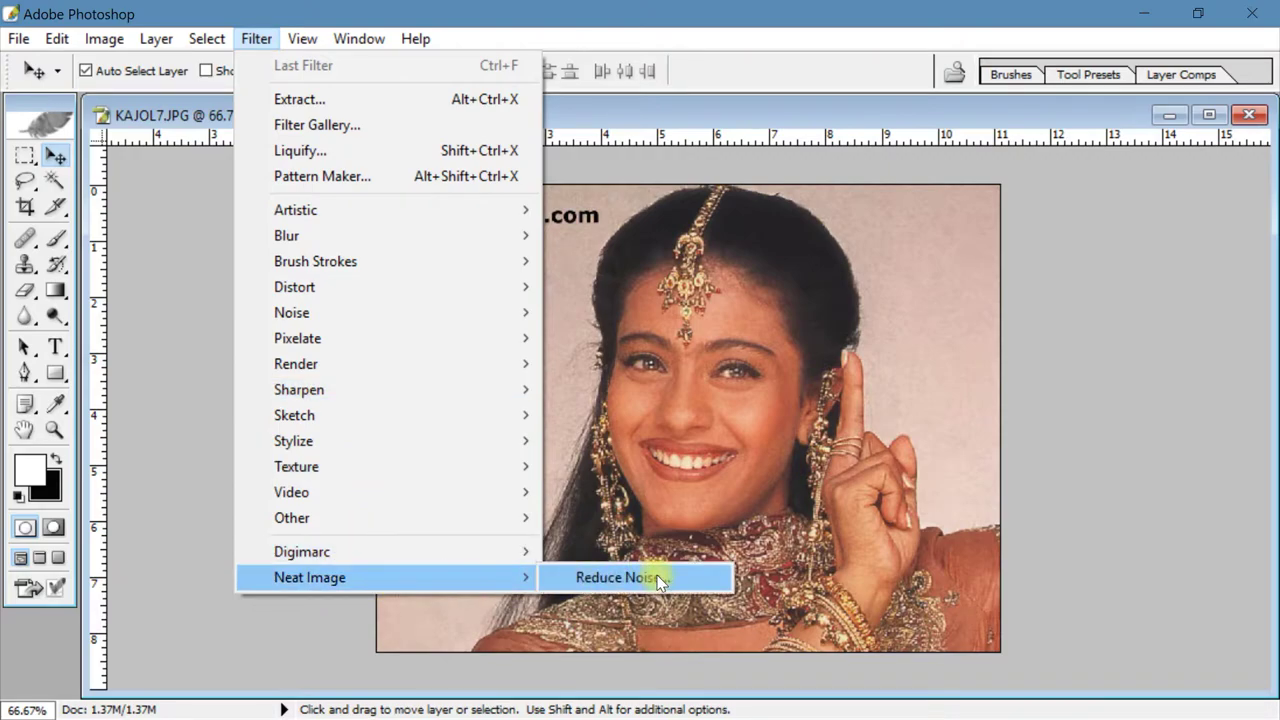
Step: Run Neat Image Reduce Noise and profile the noise from a box on the face
click(659, 580)
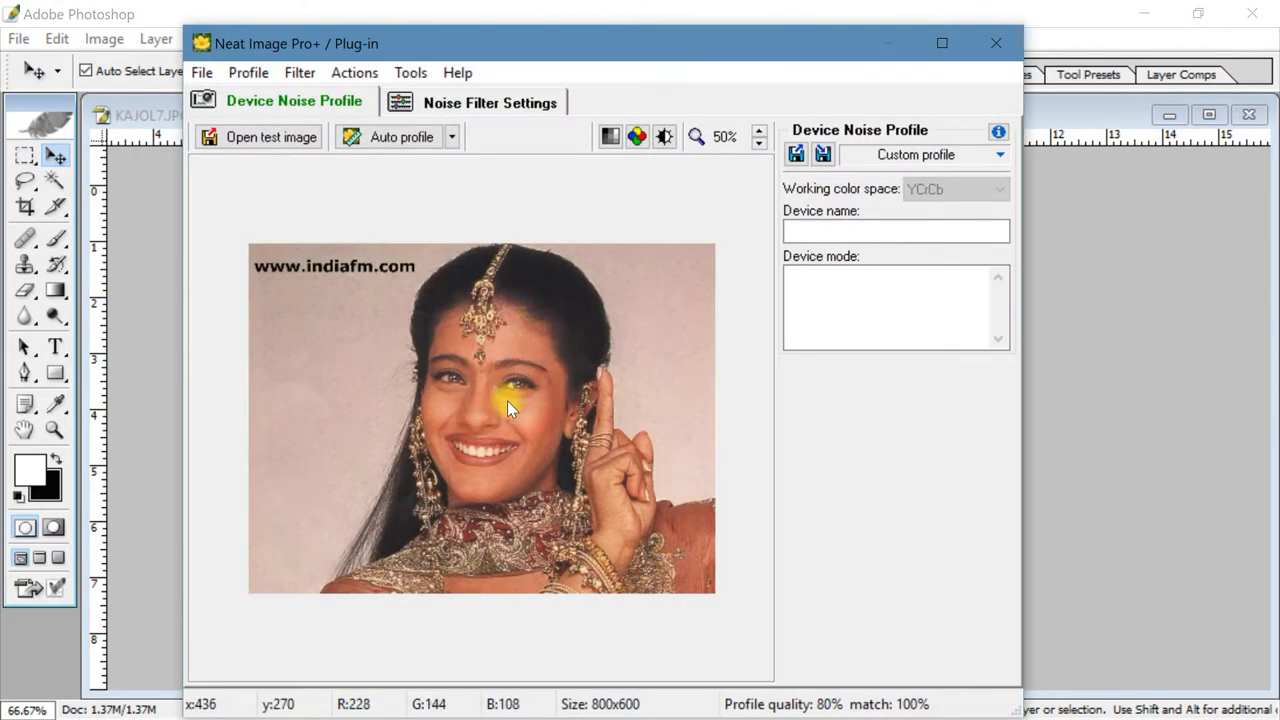
scroll(509, 374, up, 1)
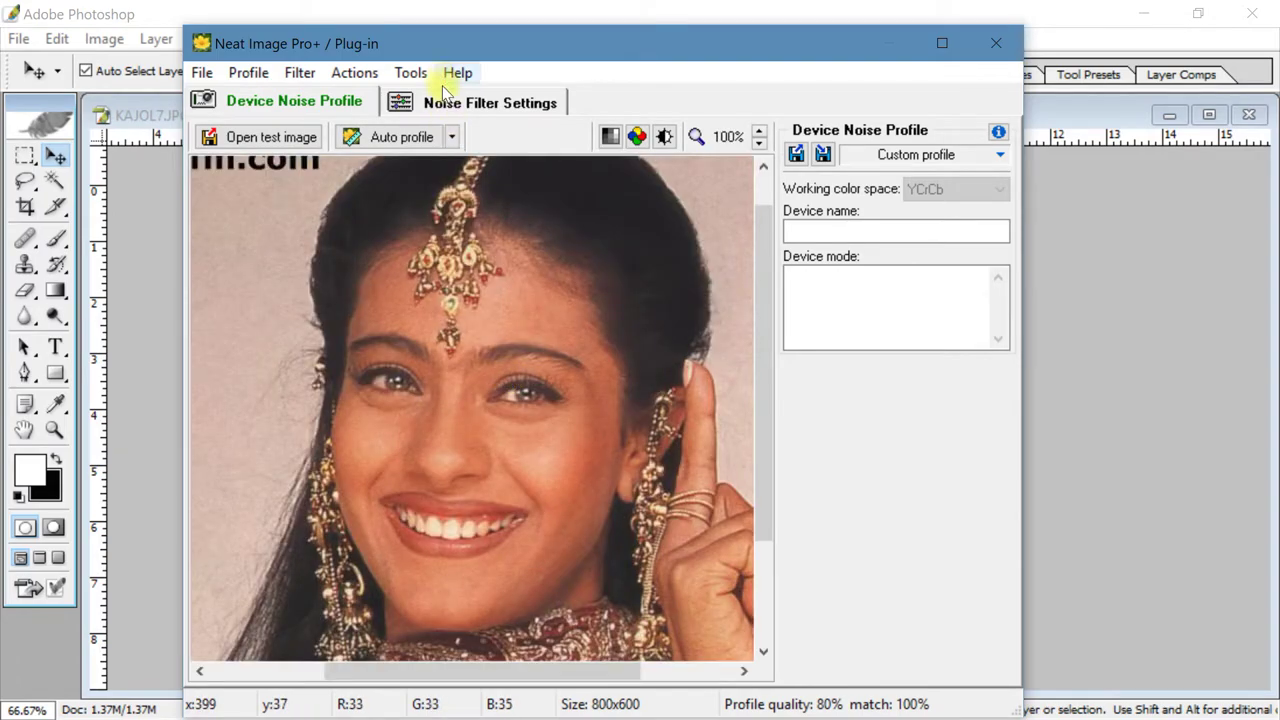
drag(444, 289, 631, 516)
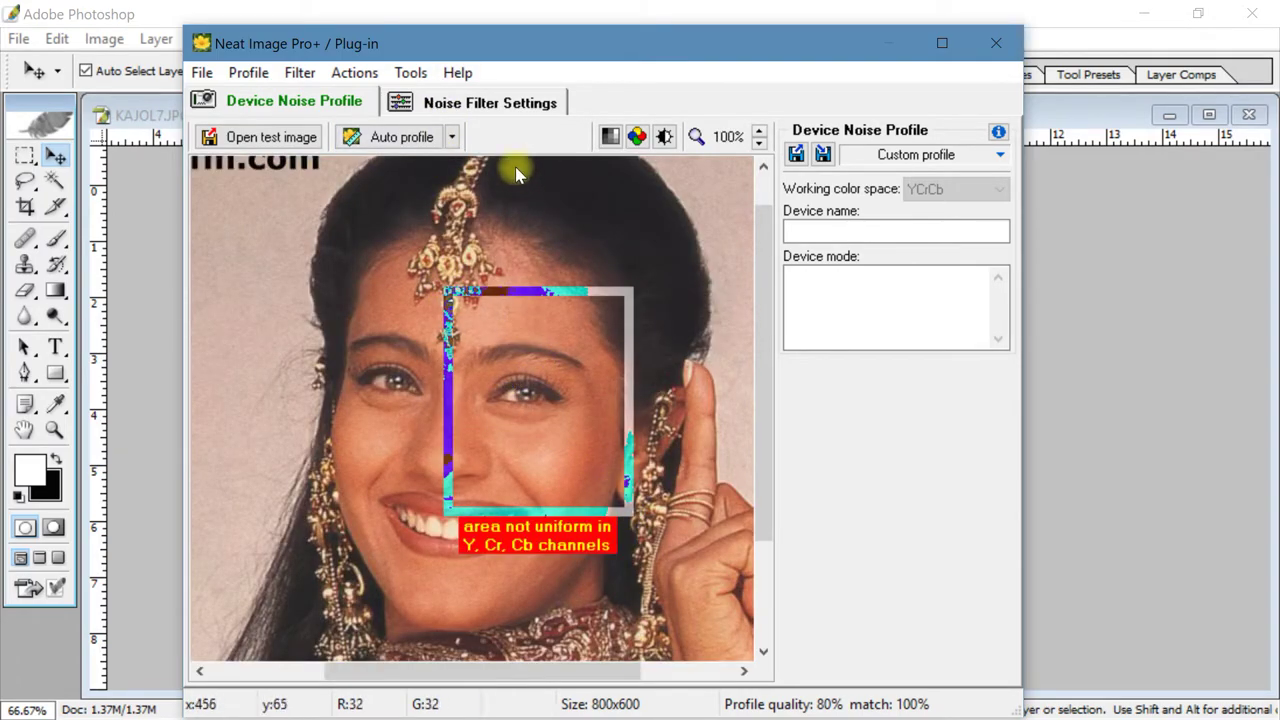
Step: Preview the face, set luminance sharpening to 175%, lower the noise level, and apply the filter
click(490, 106)
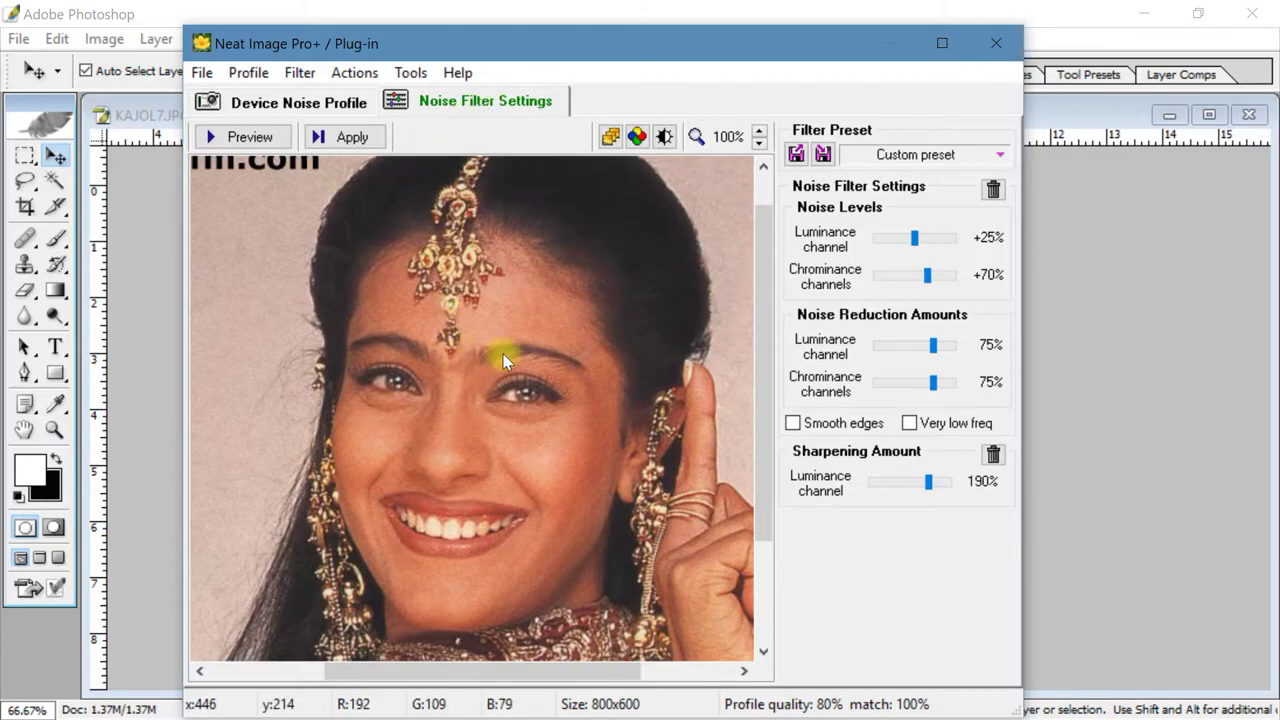
drag(444, 299, 641, 576)
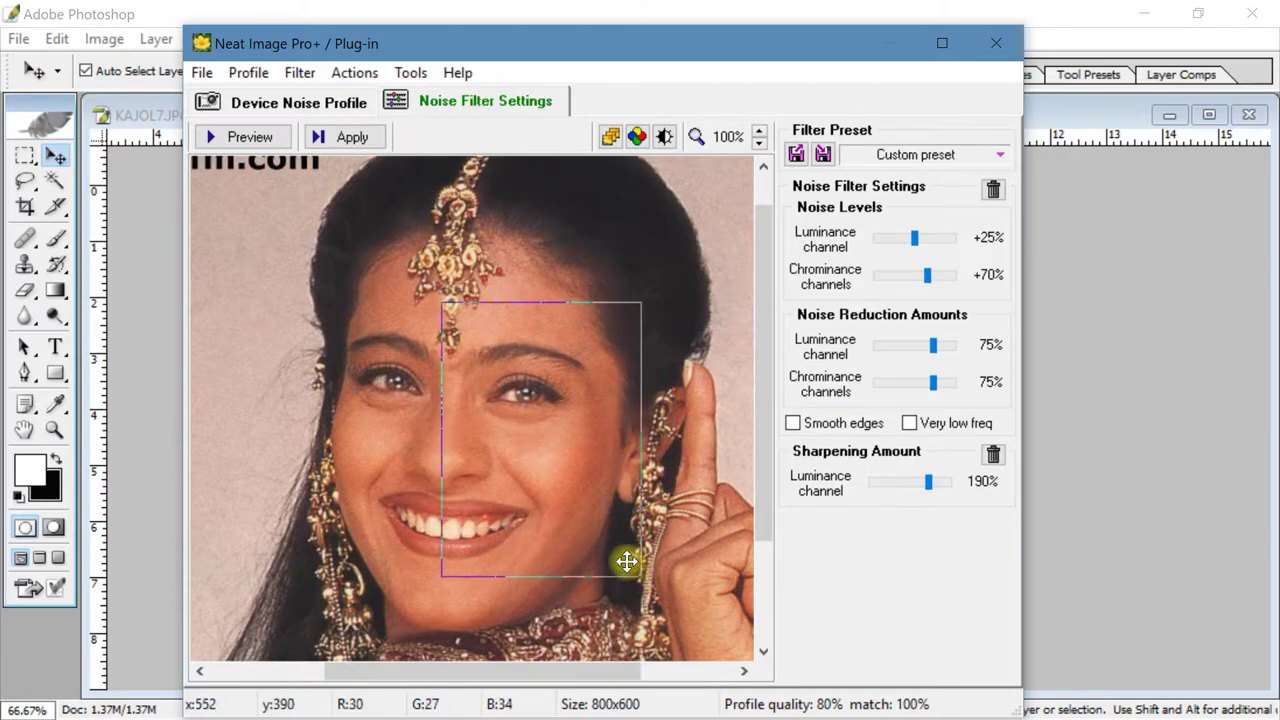
scroll(474, 423, up, 1)
scroll(334, 348, up, 1)
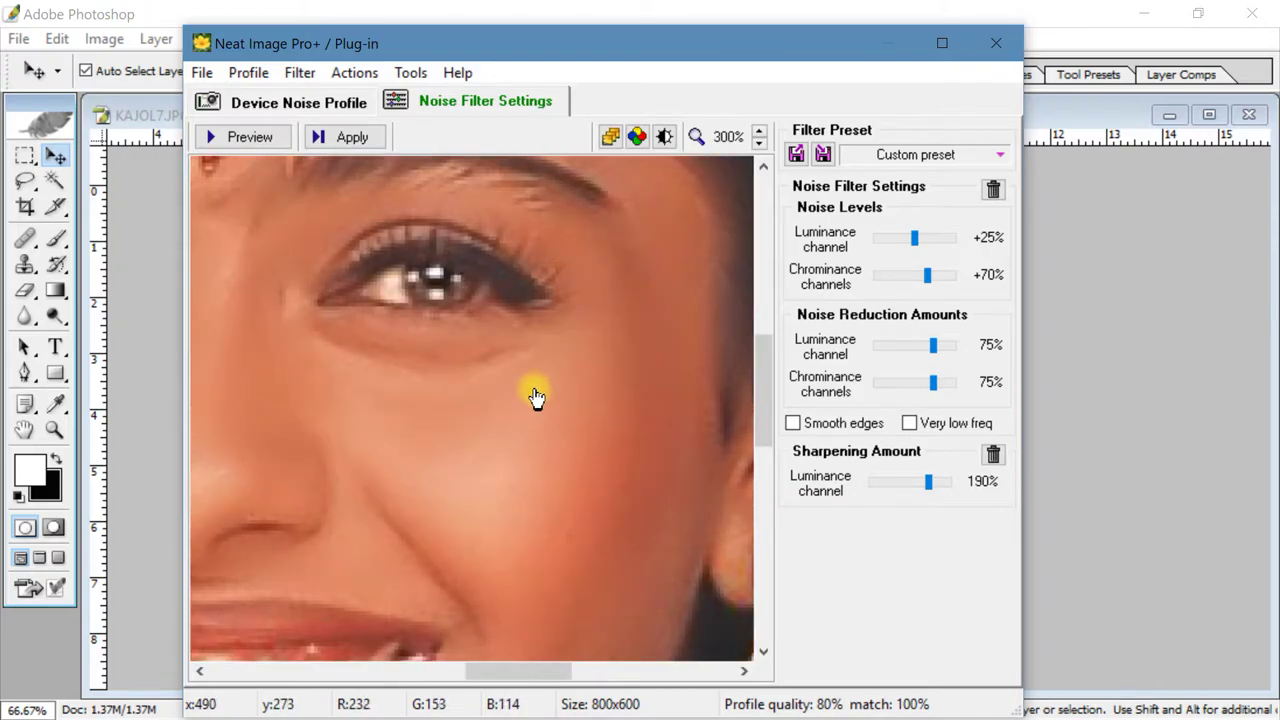
drag(560, 45, 624, 67)
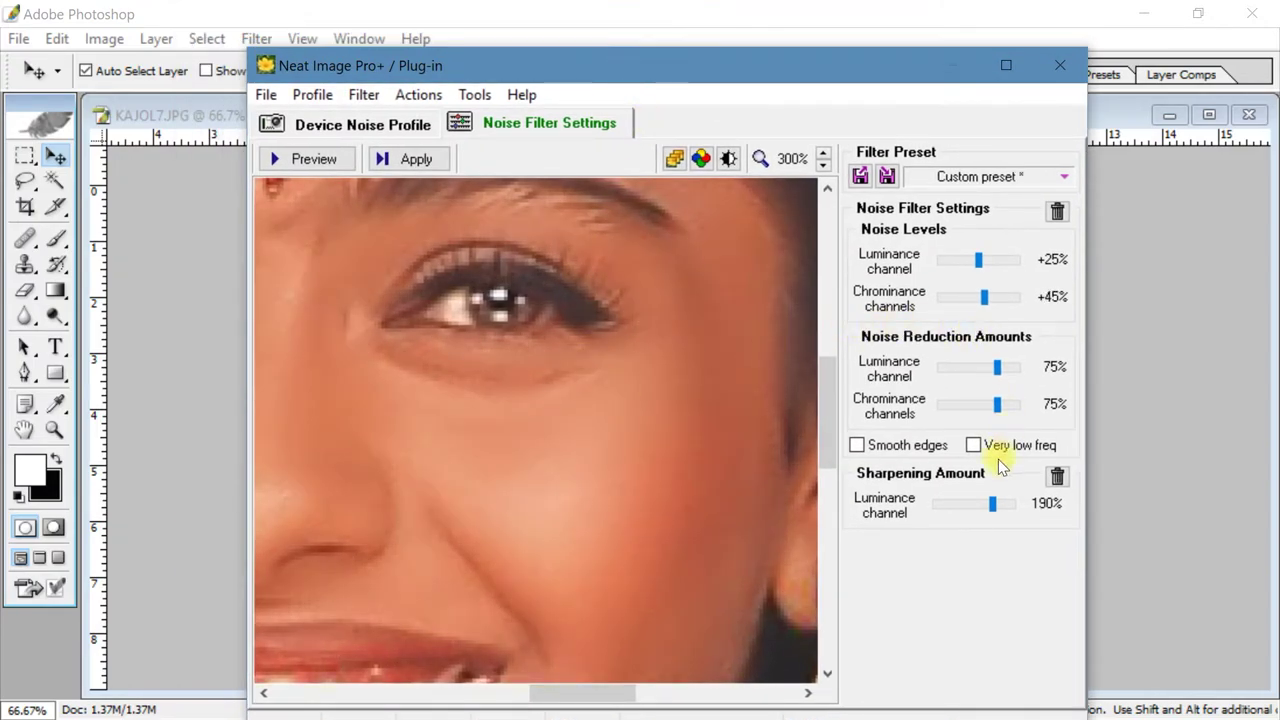
drag(992, 506, 988, 508)
drag(968, 262, 965, 261)
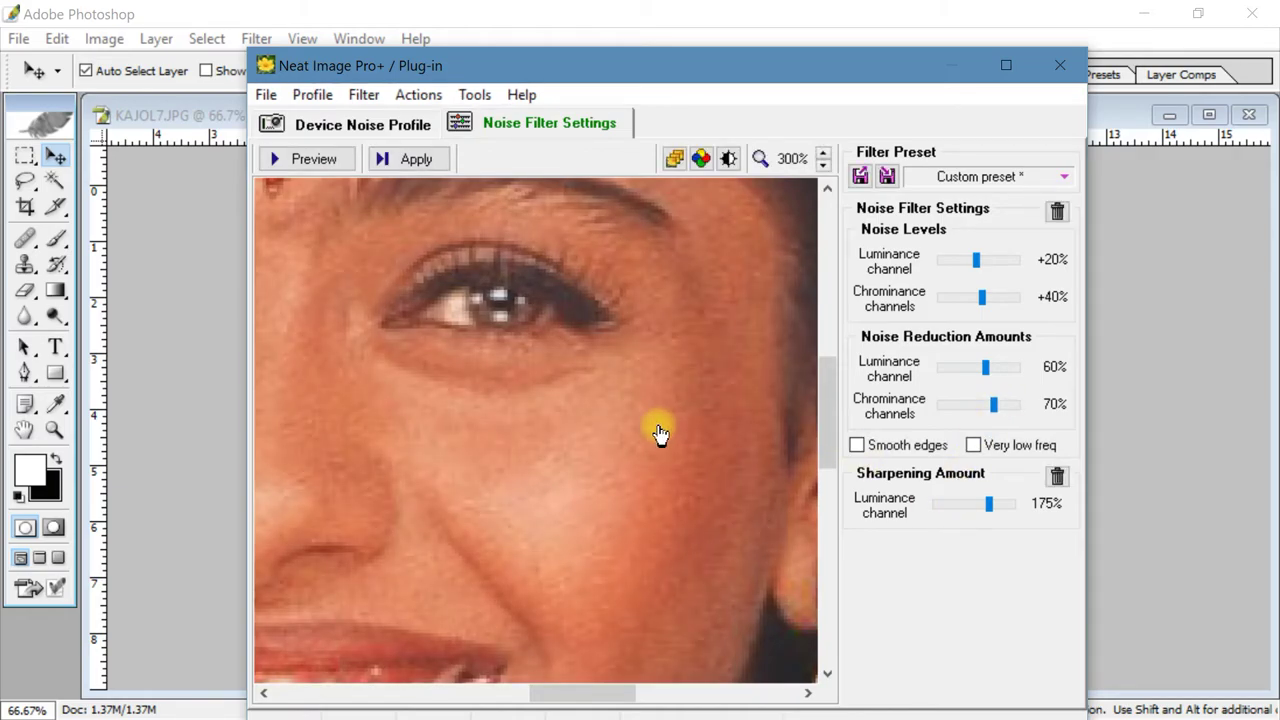
click(416, 160)
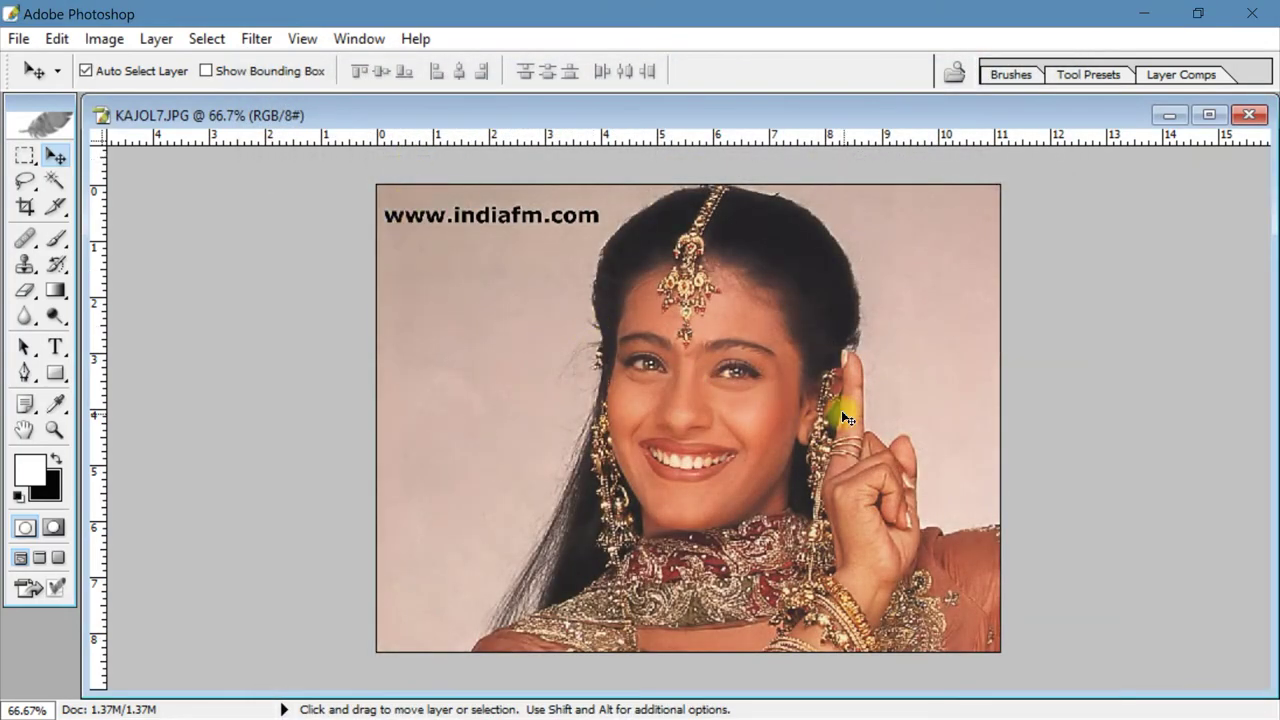
Step: Inspect the filtered face, settling the zoom at 200%
key(ctrl+plus)
key(ctrl+plus)
key(ctrl+plus)
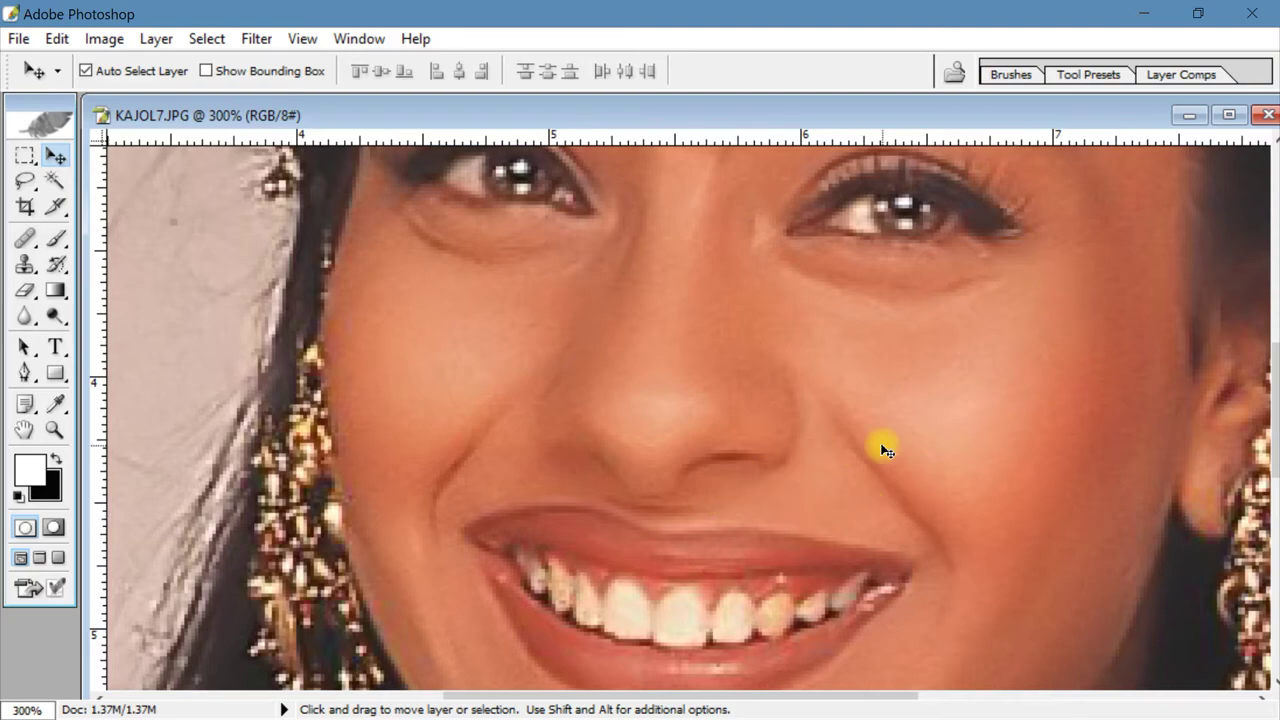
key(ctrl+minus)
key(ctrl+minus)
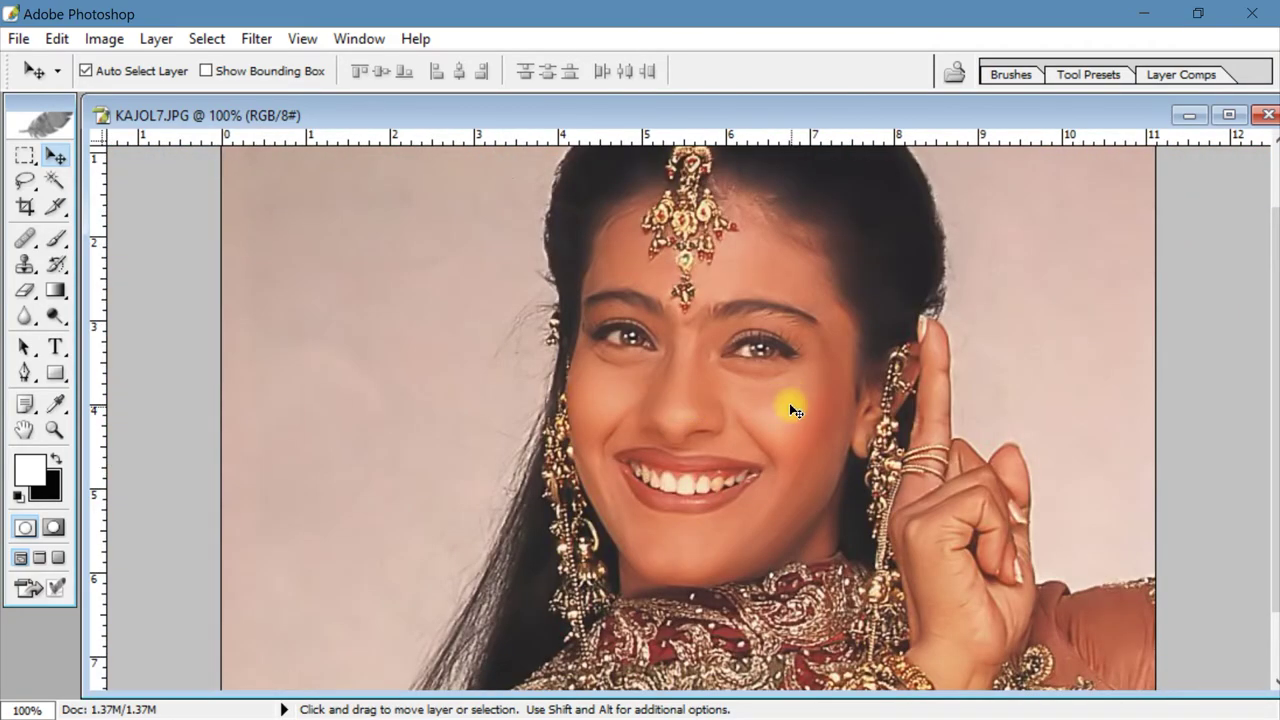
key(ctrl+plus)
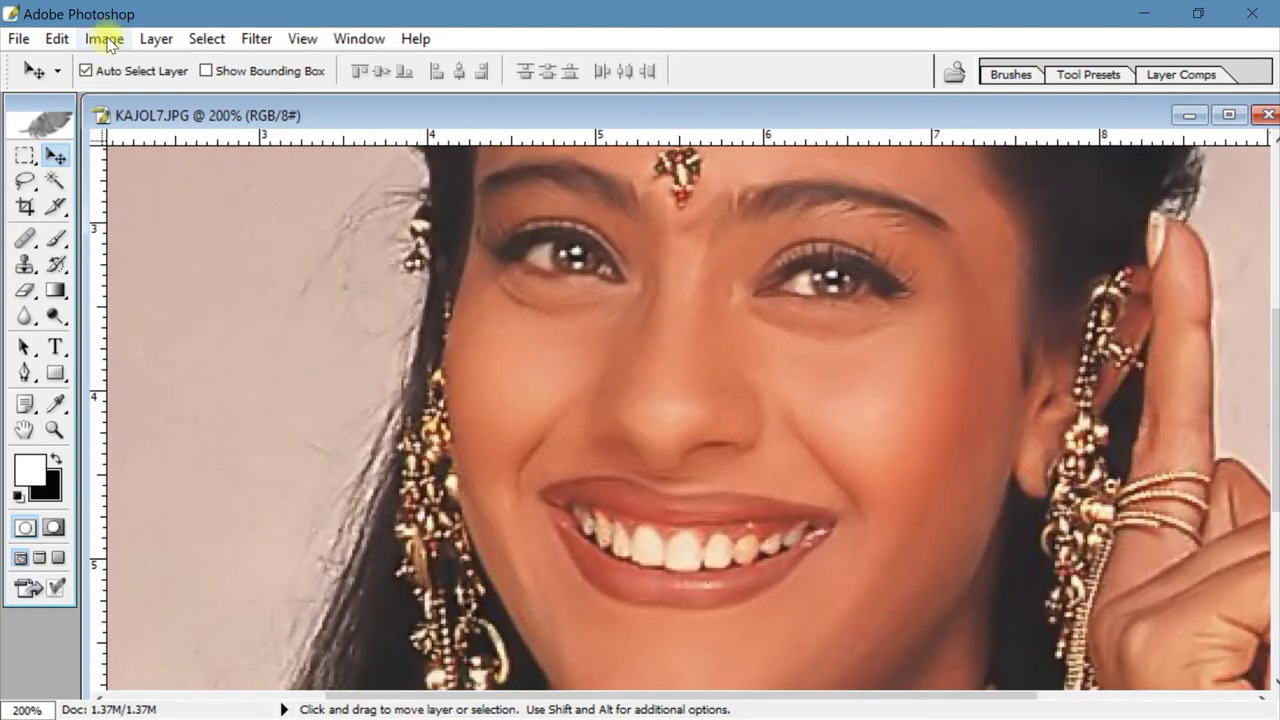
click(105, 39)
mouse_move(157, 99)
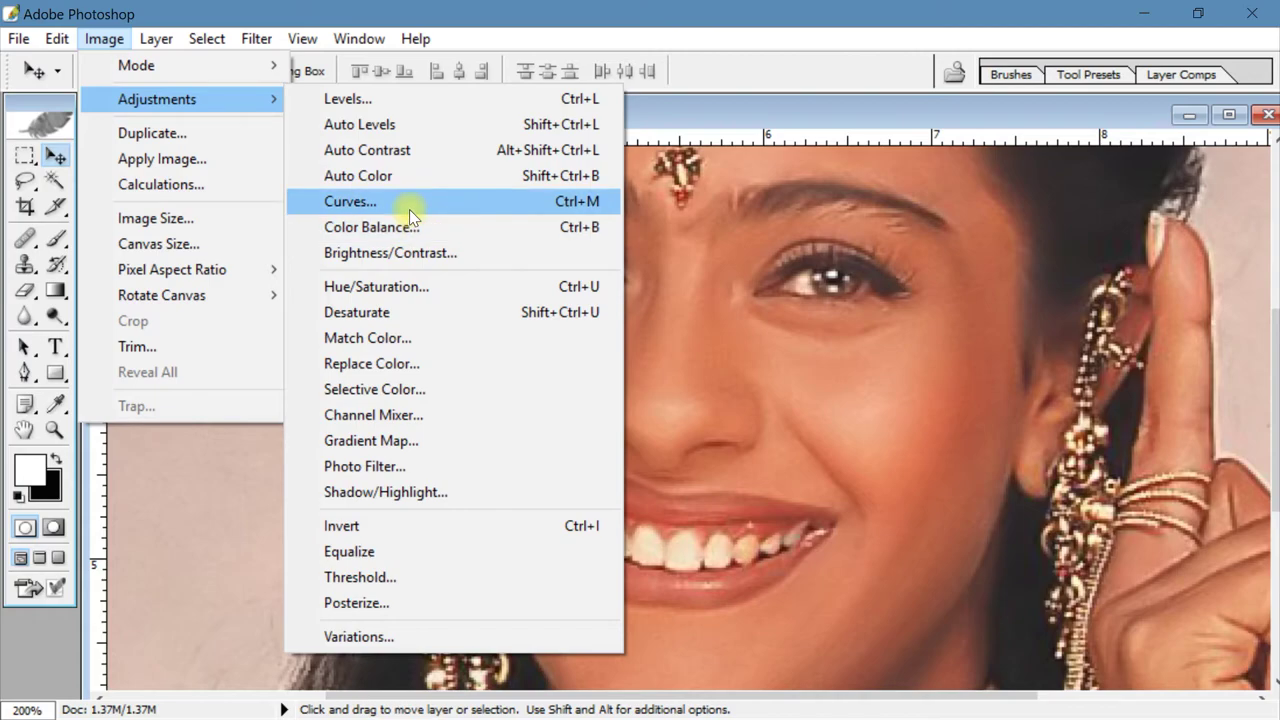
Step: Apply Brightness -6 and Contrast +6 to the portrait, then restore its window size
click(409, 252)
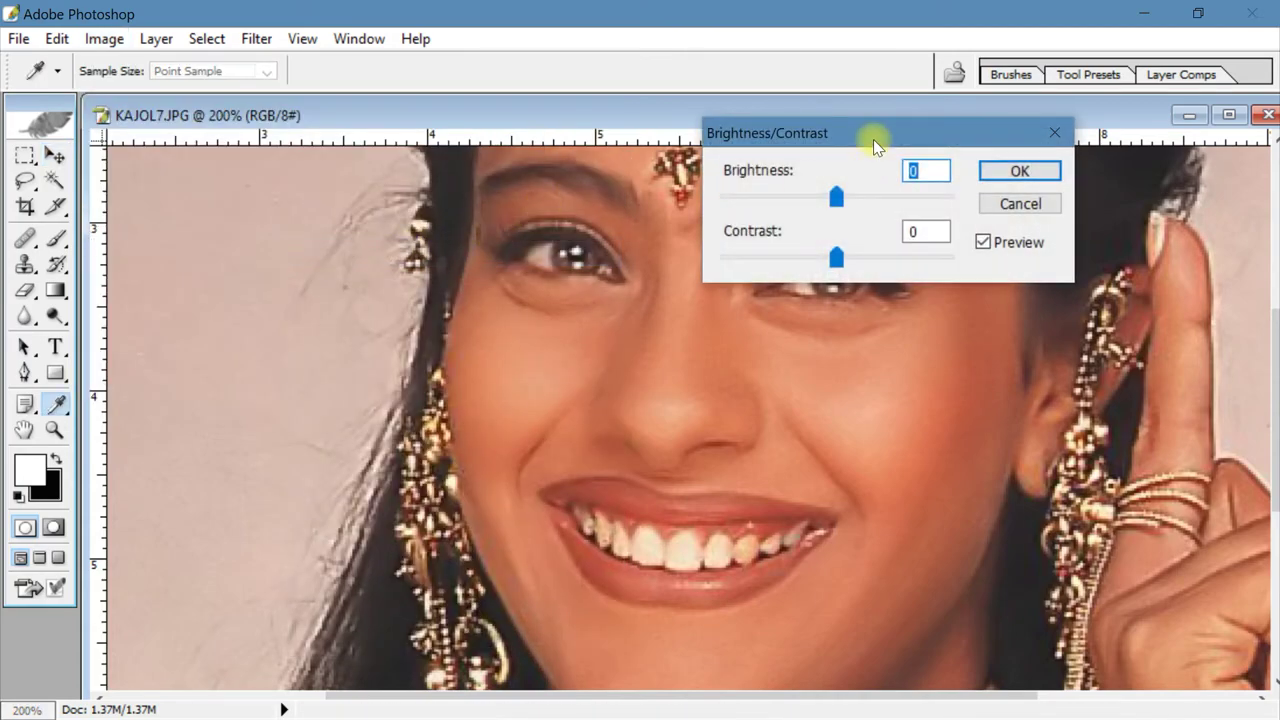
drag(873, 139, 414, 147)
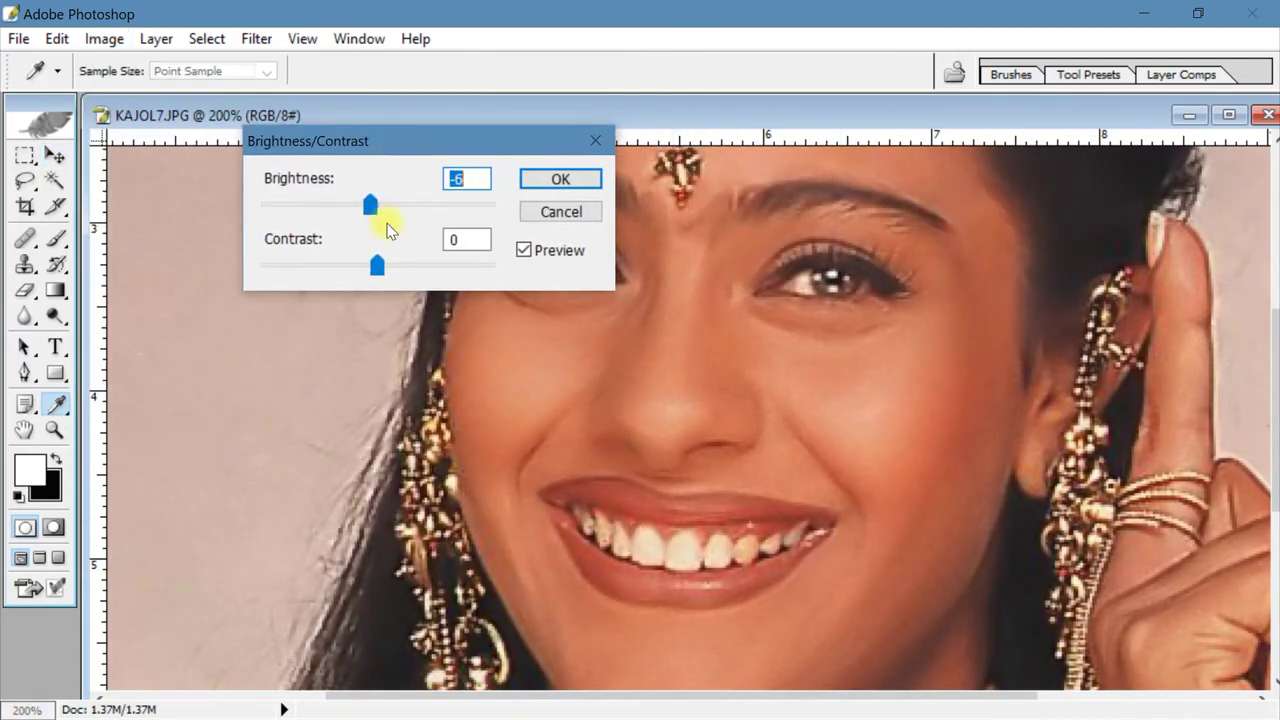
click(385, 266)
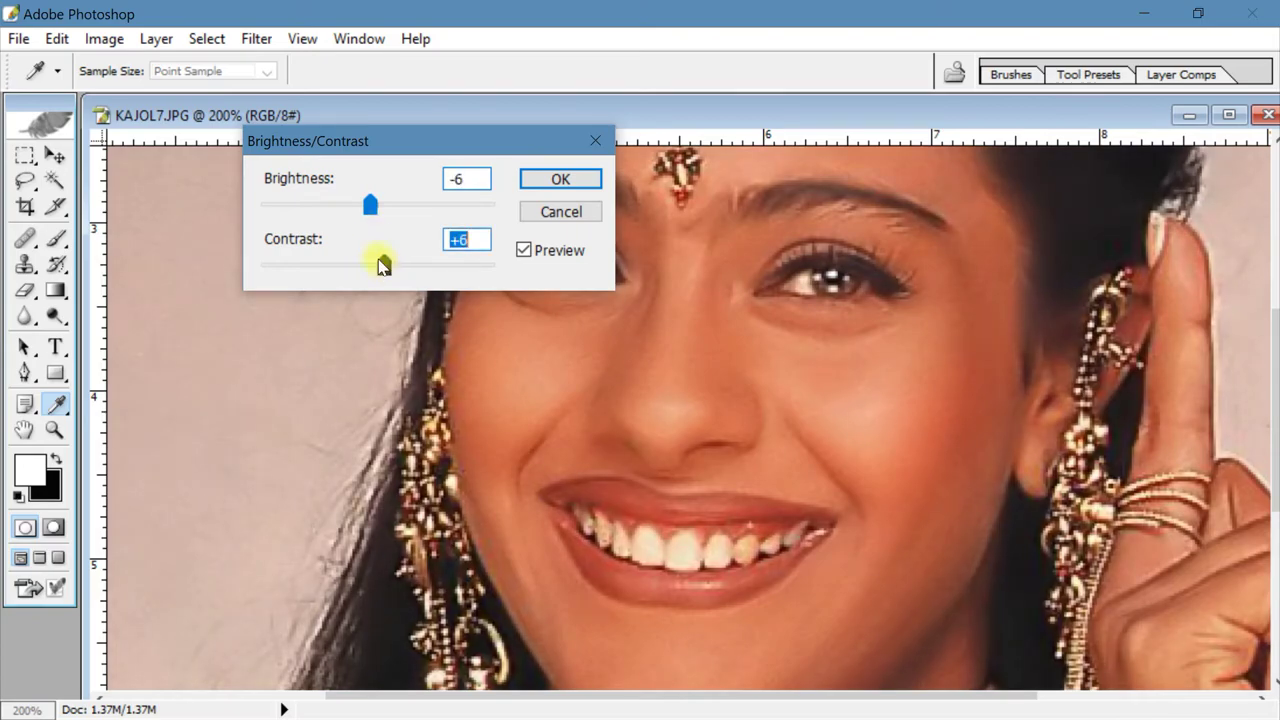
click(540, 179)
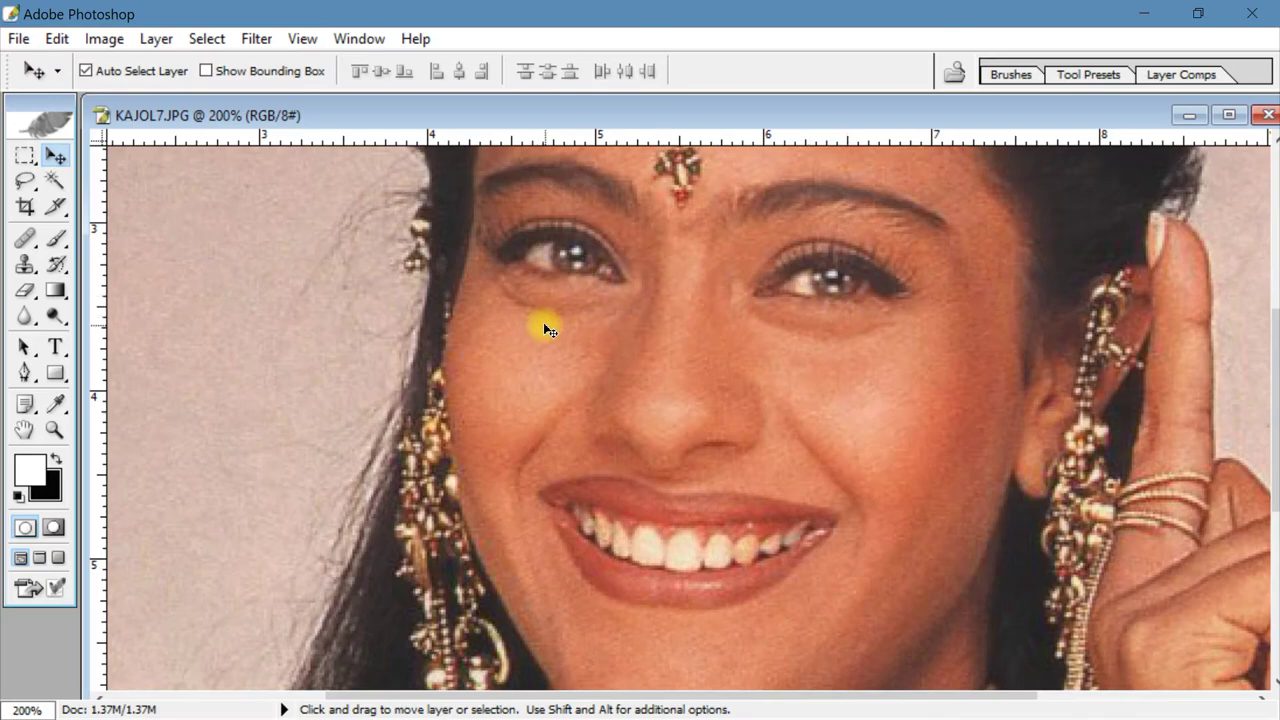
double_click(836, 118)
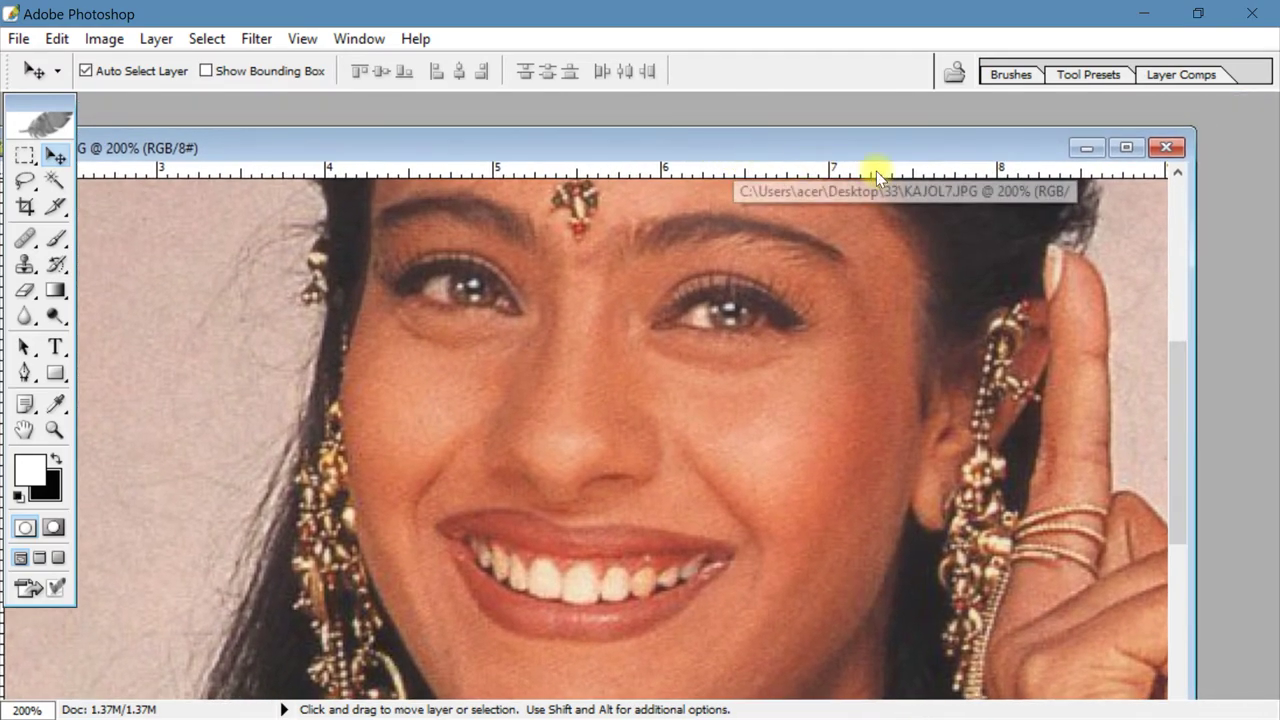
Step: Replace KAJOL7 with Old Image.jpg, enlarged and zoomed to 200% on the man's face
click(1173, 145)
double_click(709, 269)
double_click(686, 157)
drag(259, 113, 250, 113)
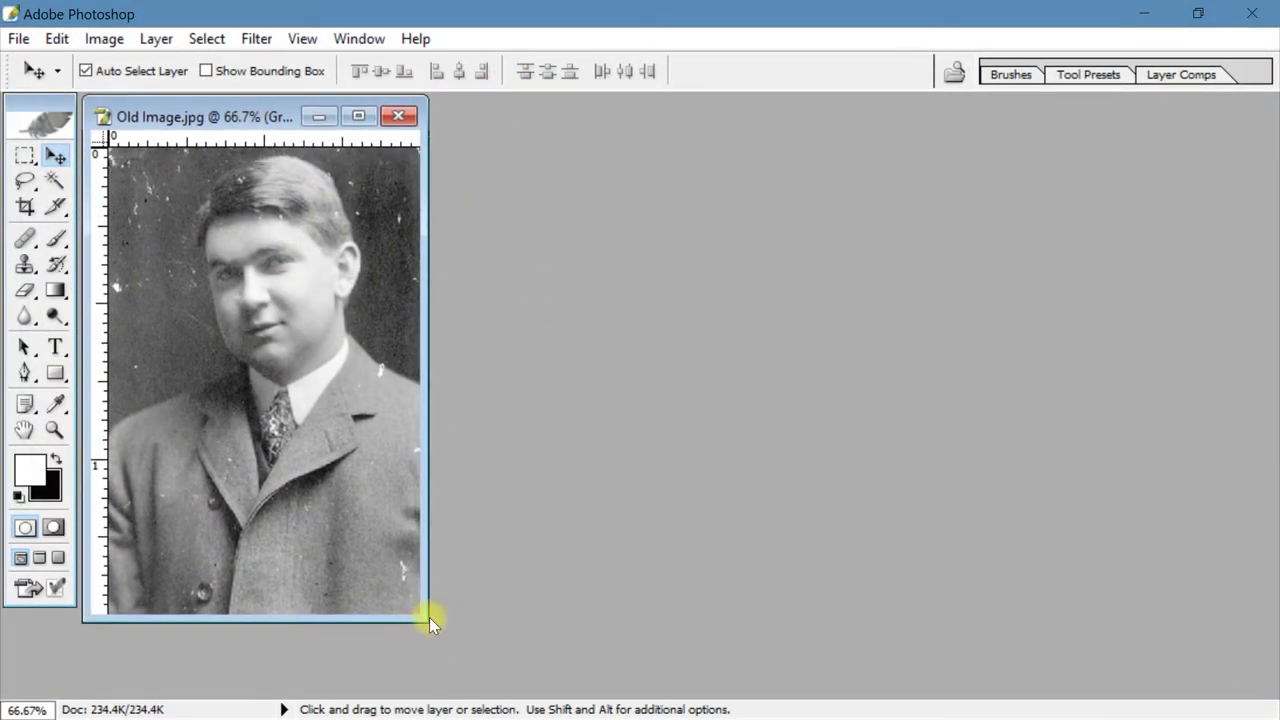
drag(427, 619, 1157, 694)
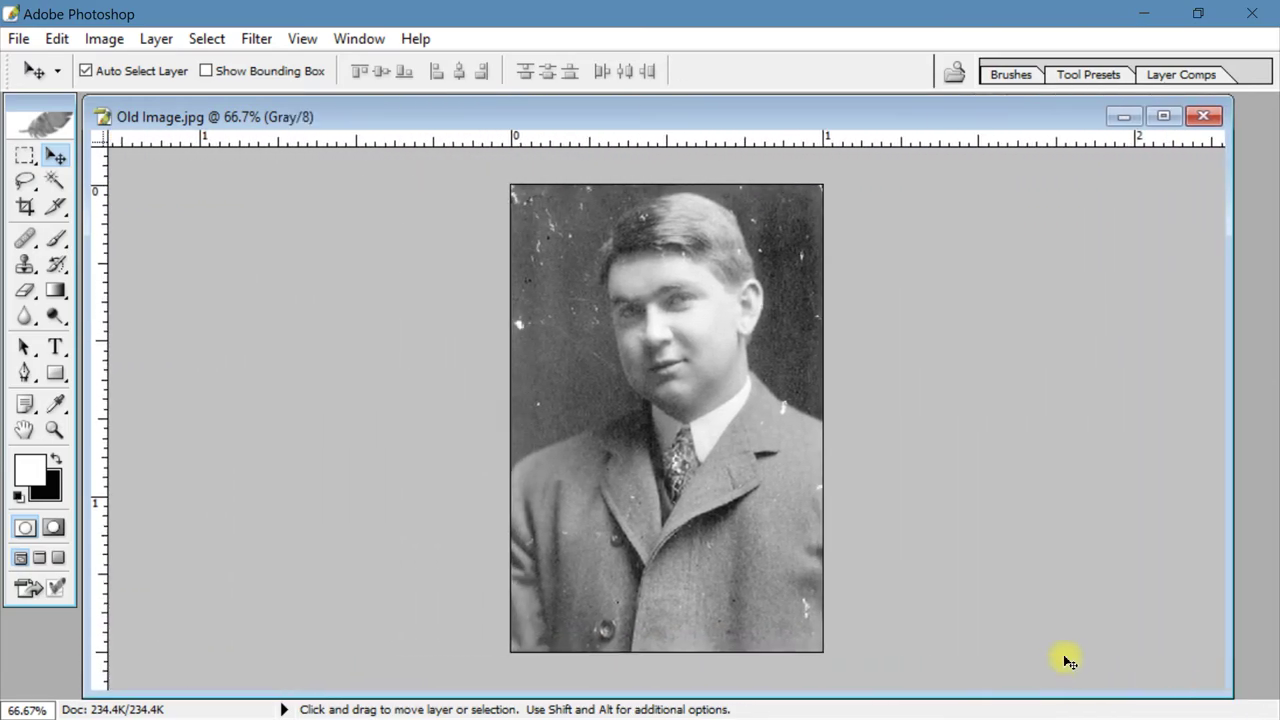
key(ctrl+plus)
key(ctrl+plus)
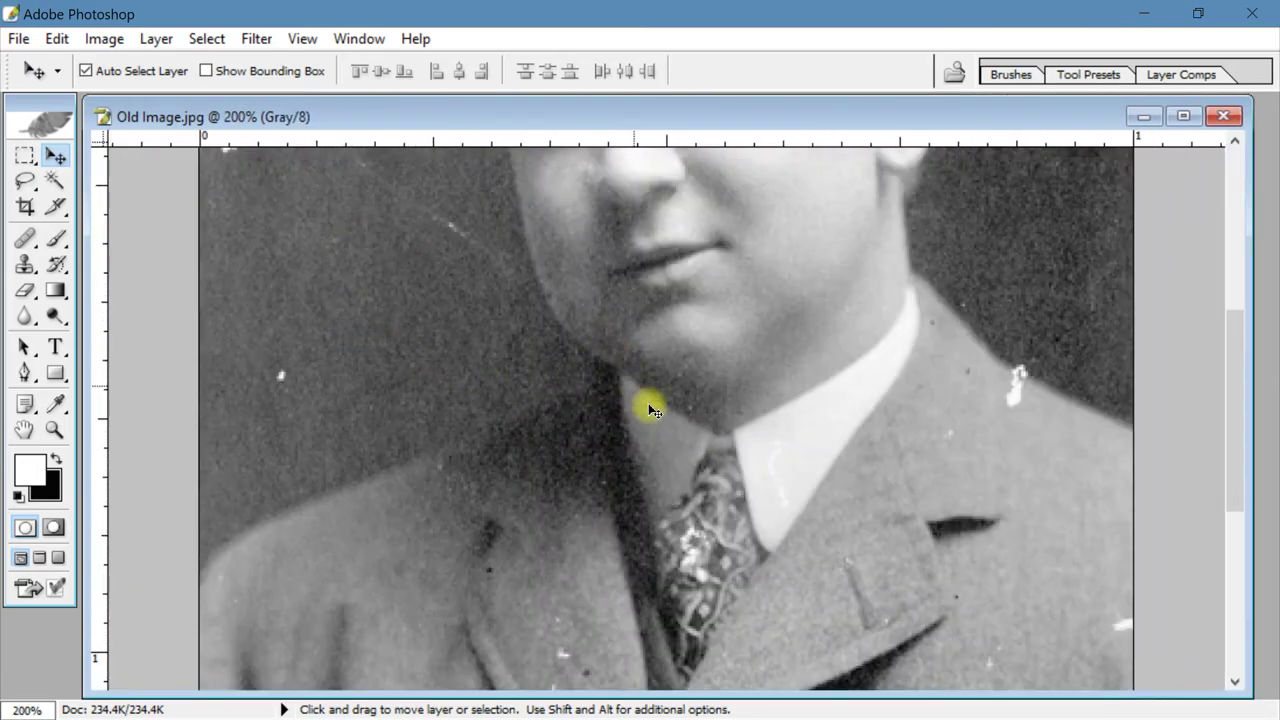
key(space)
drag(949, 333, 866, 557)
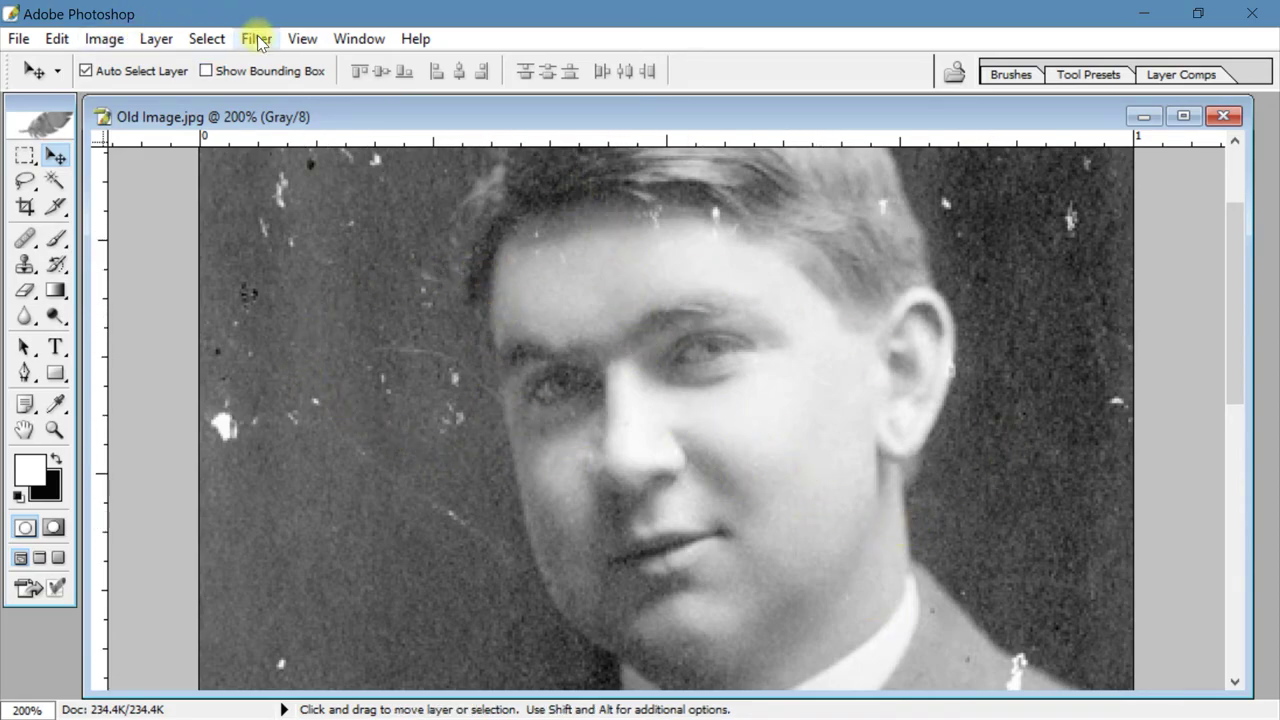
Step: Apply Auto Levels to the old photo and launch the Neat Image filter
click(104, 38)
mouse_move(157, 99)
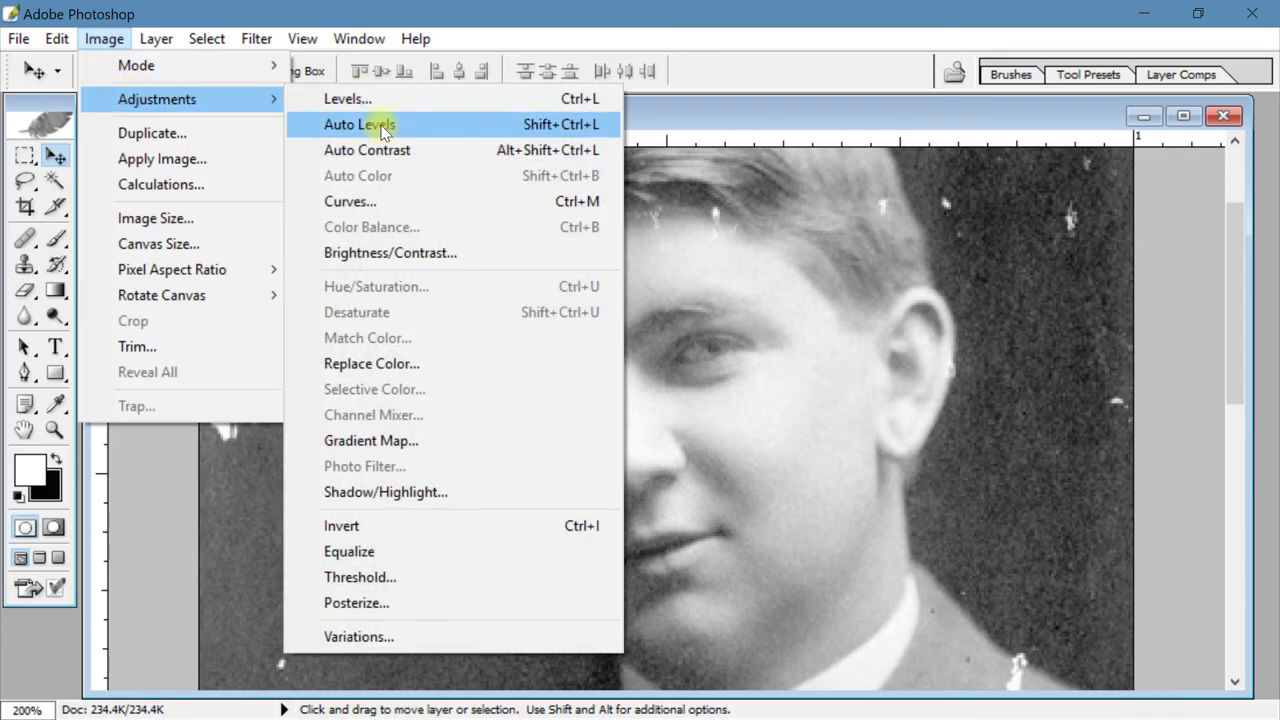
click(391, 133)
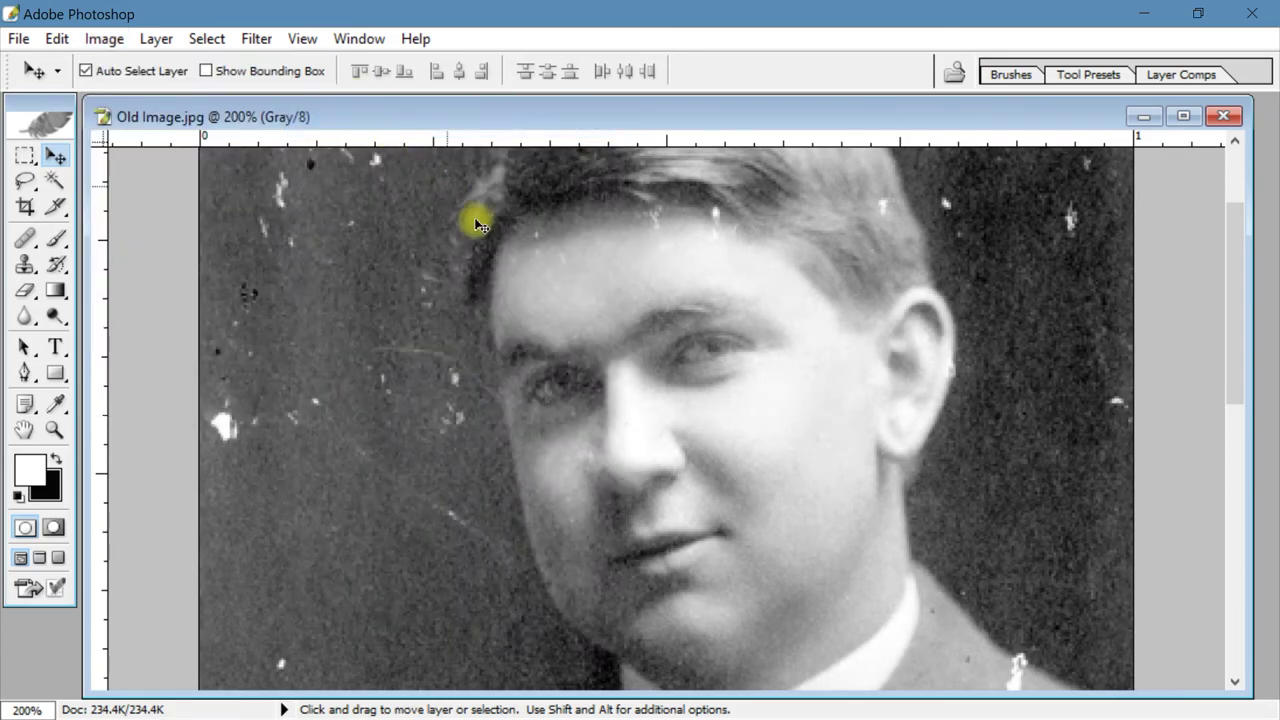
click(257, 38)
mouse_move(310, 577)
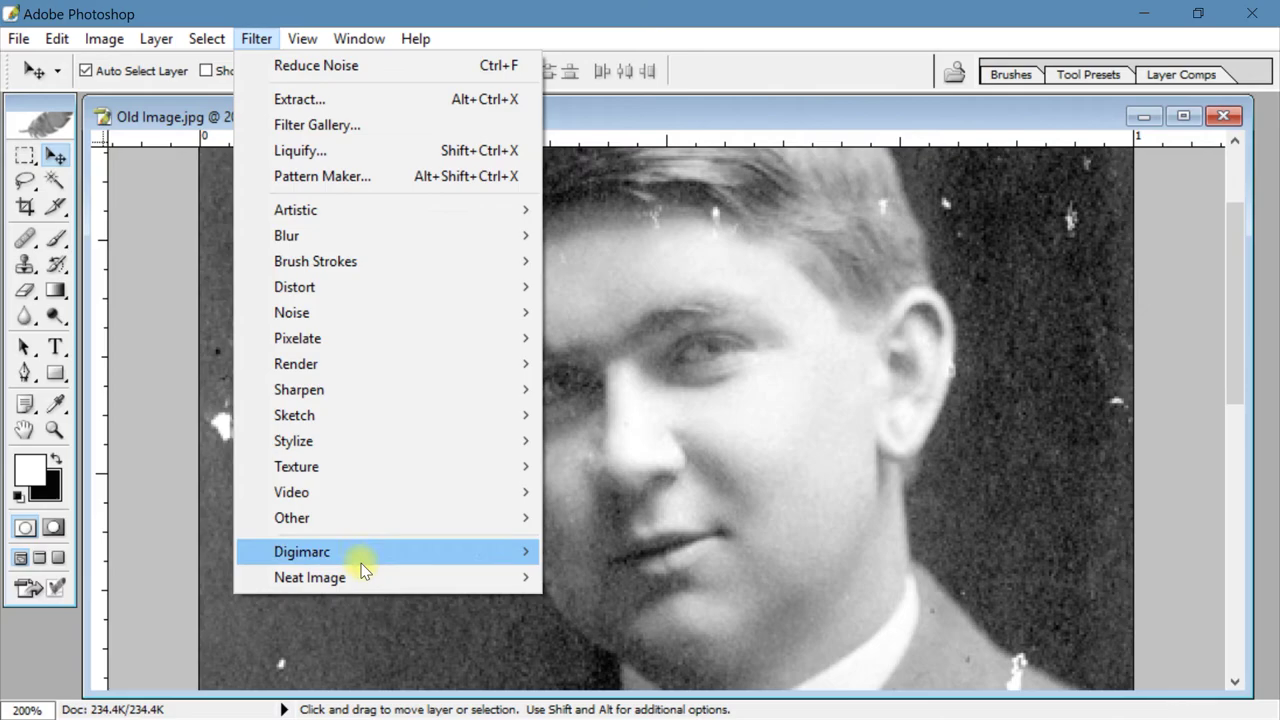
click(624, 578)
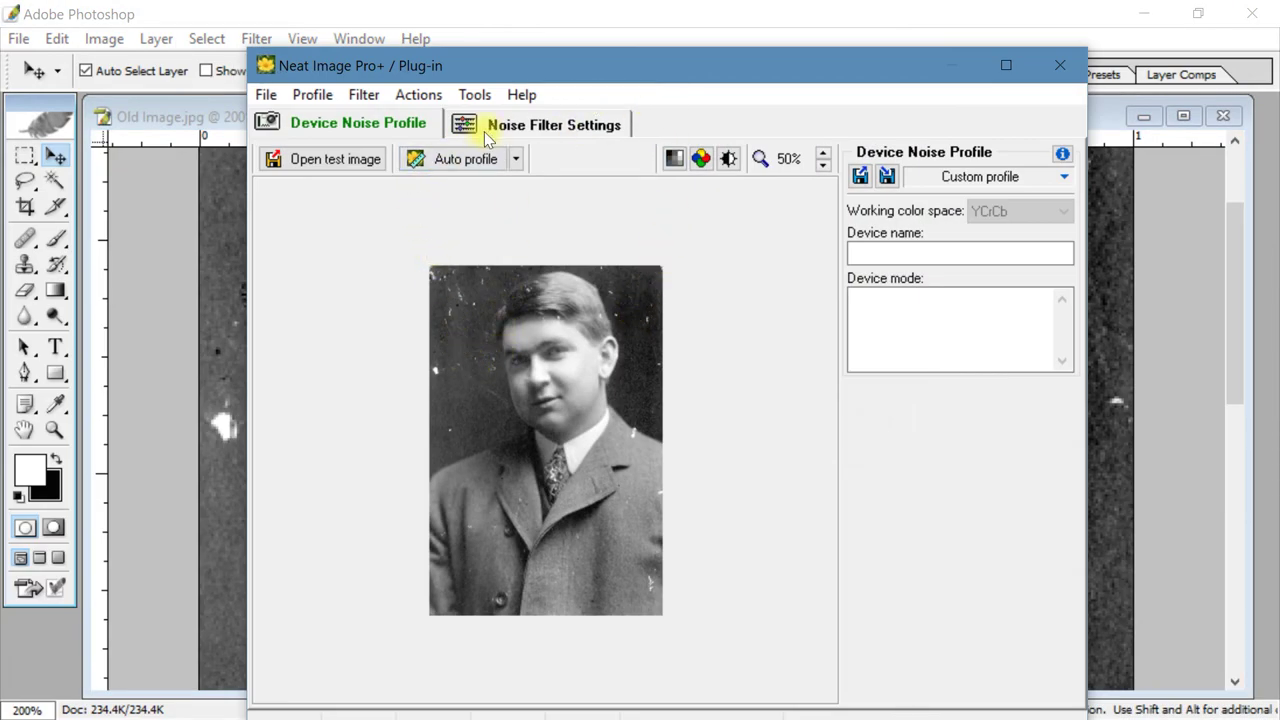
Step: Preview the noise filter on the man's face at 300% and apply it to Old Image.jpg
click(540, 125)
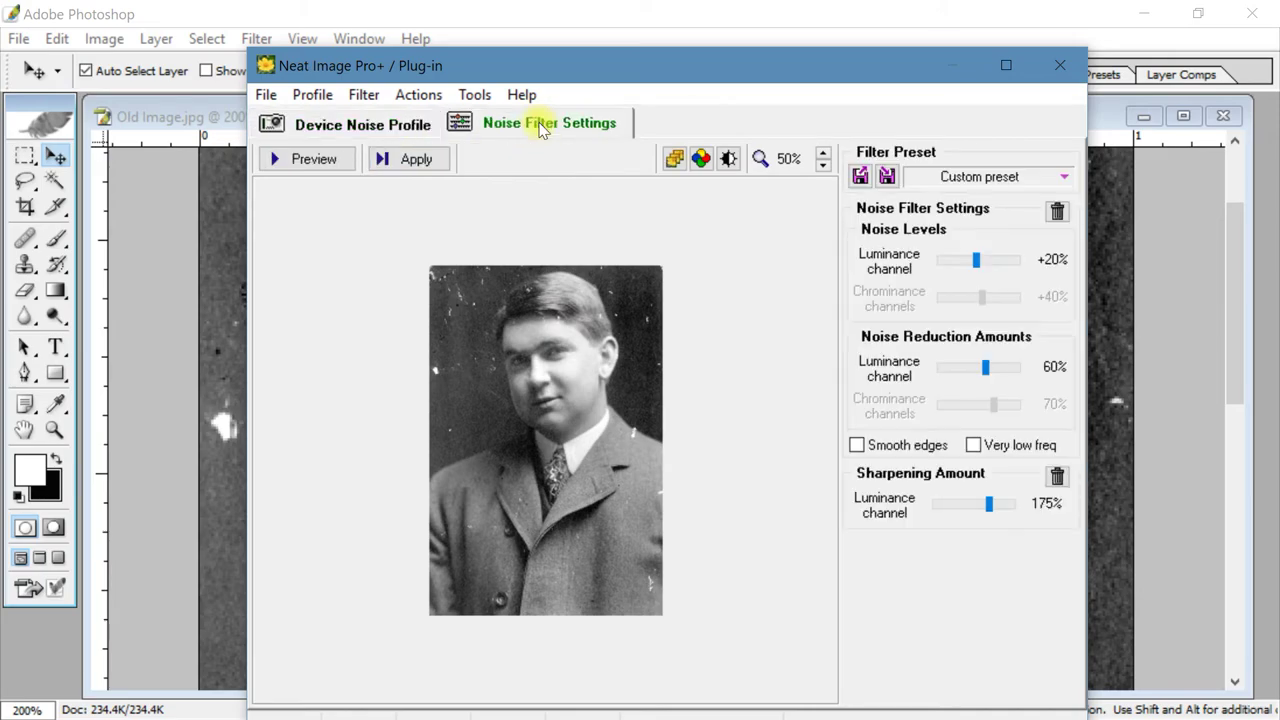
drag(511, 312, 626, 455)
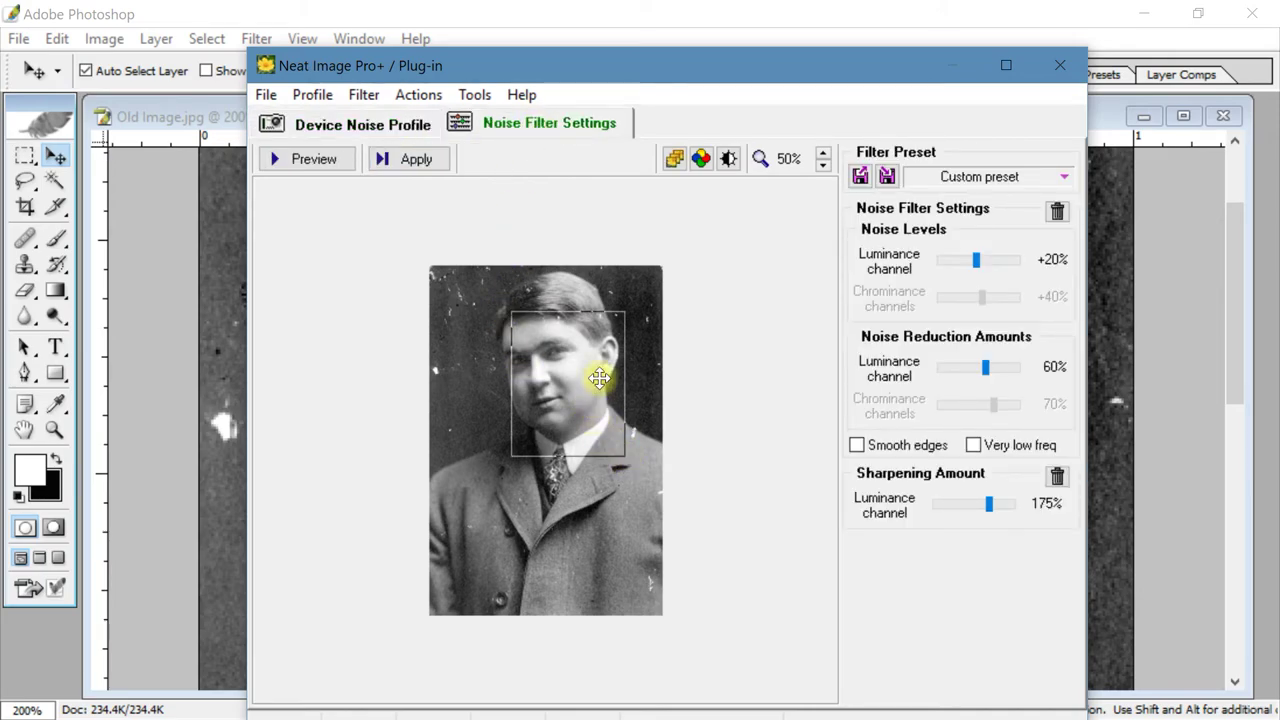
scroll(578, 371, up, 1)
scroll(575, 372, up, 1)
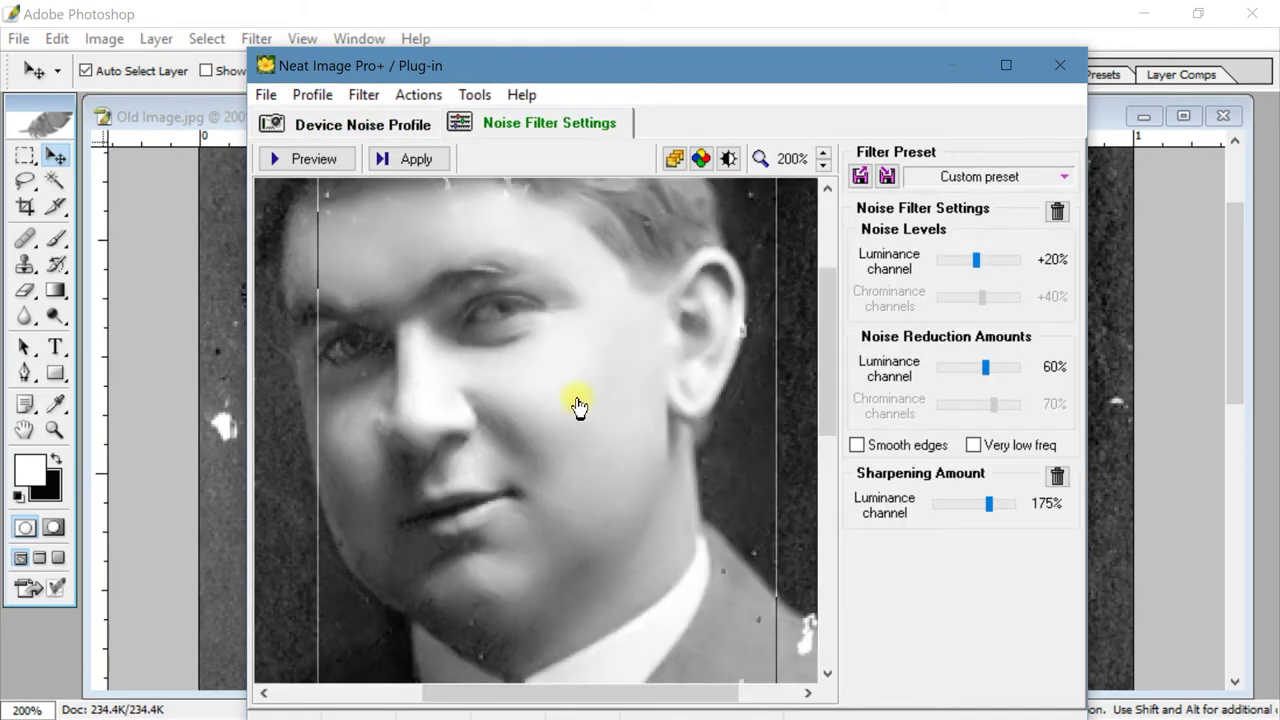
scroll(491, 403, up, 1)
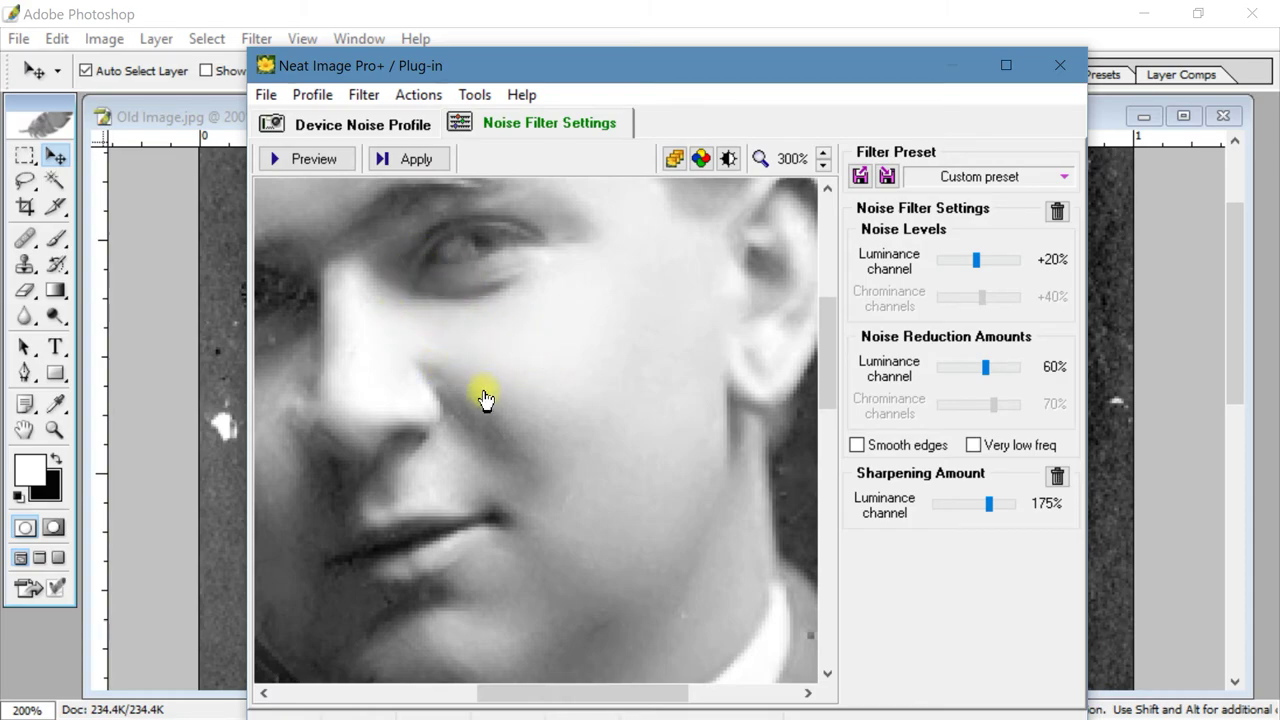
drag(722, 70, 714, 39)
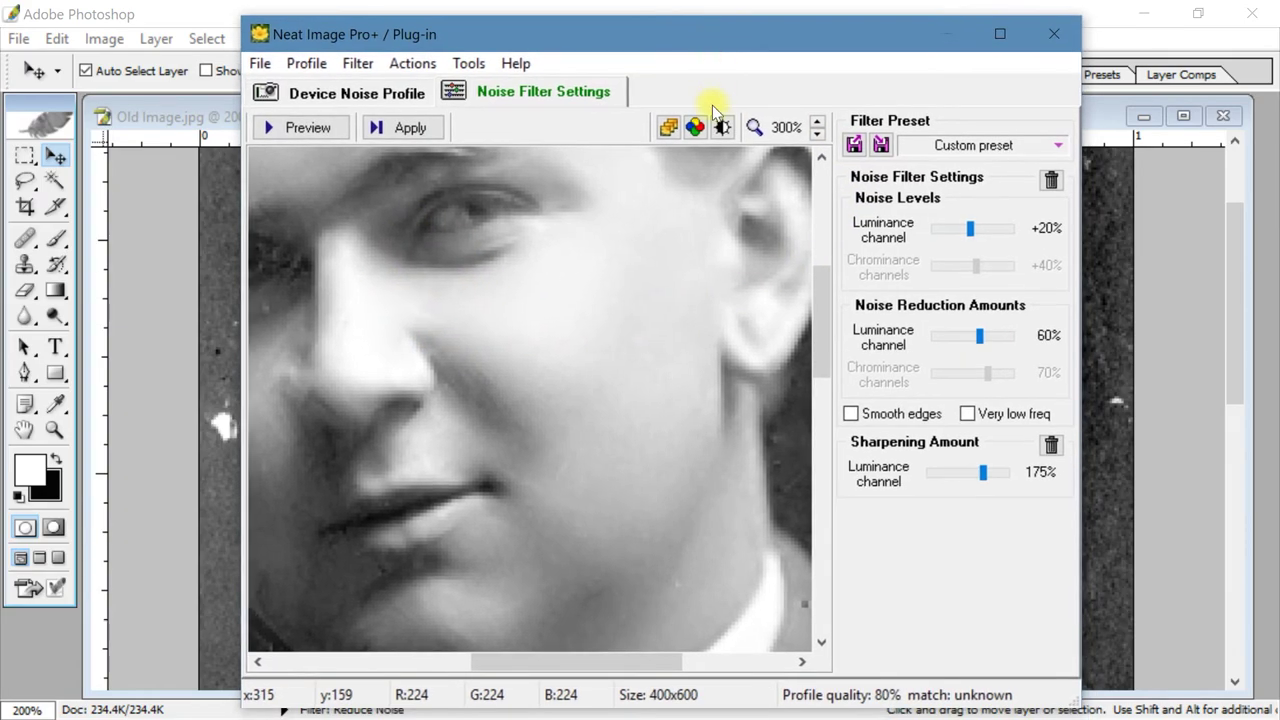
drag(623, 31, 627, 16)
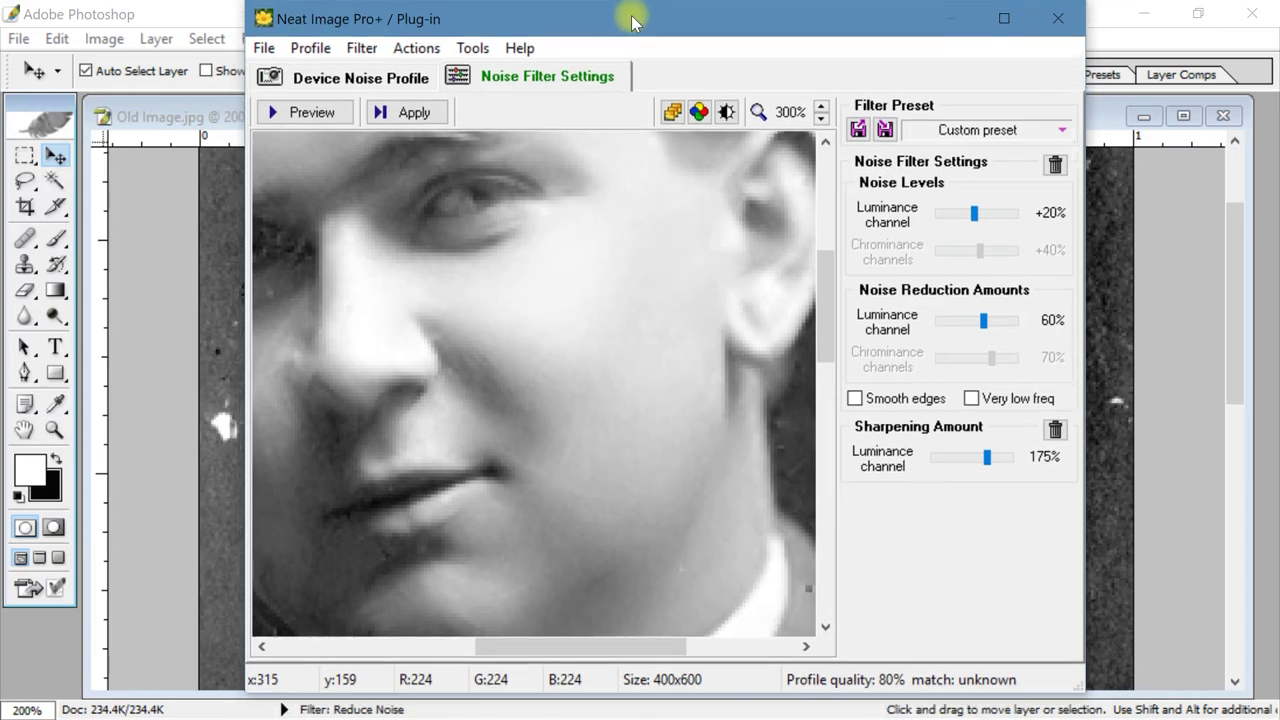
click(416, 114)
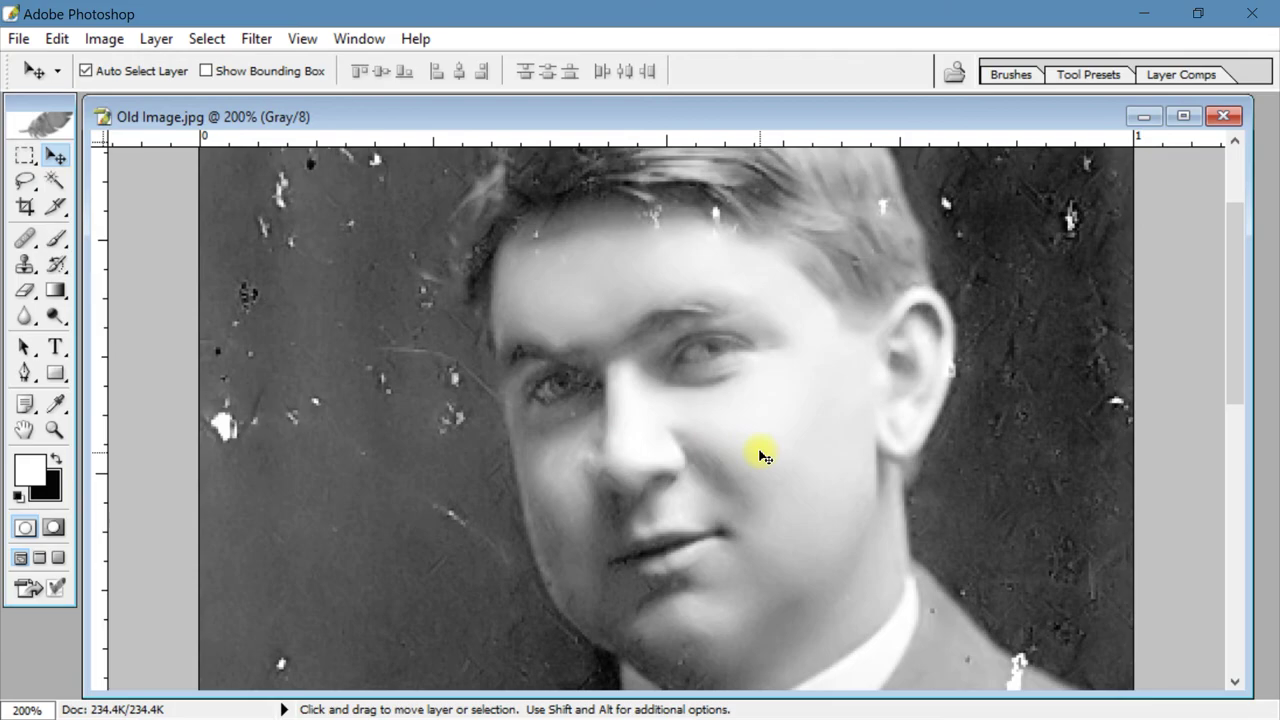
Step: Give Old Image.jpg brightness -17 and contrast +8 through Brightness/Contrast, then check the result
click(104, 38)
mouse_move(157, 99)
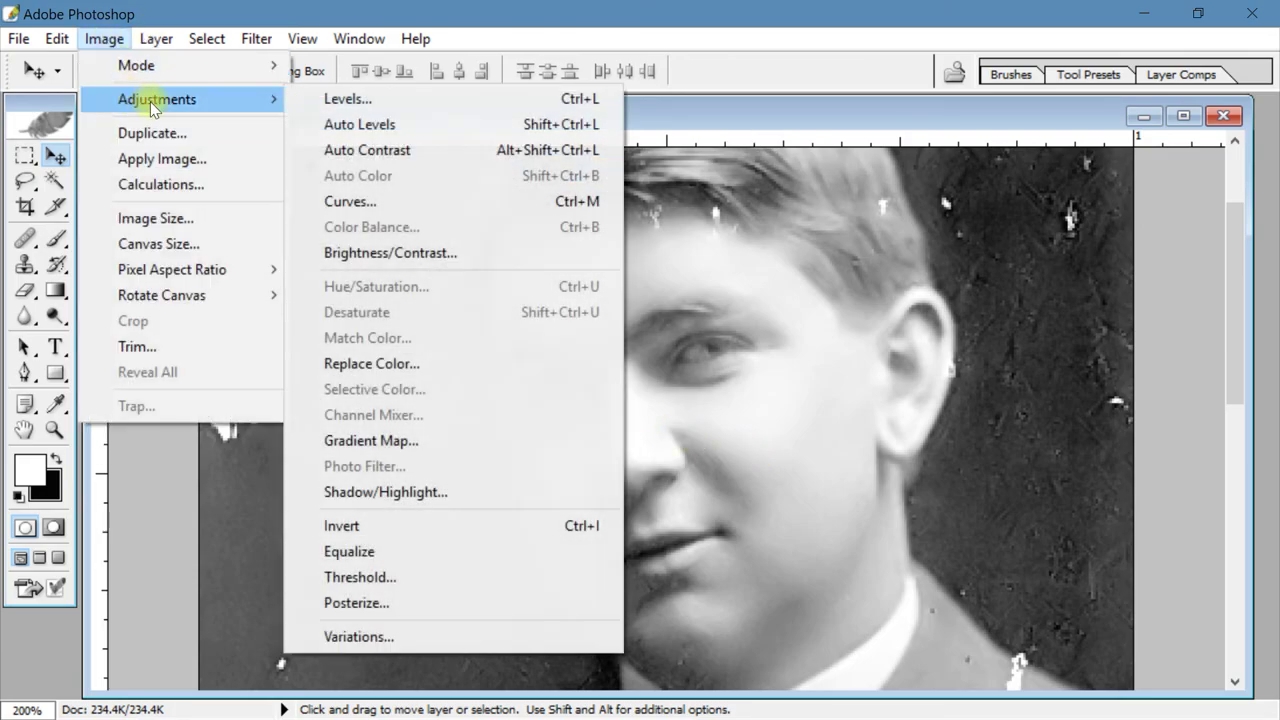
click(395, 252)
drag(377, 204, 359, 207)
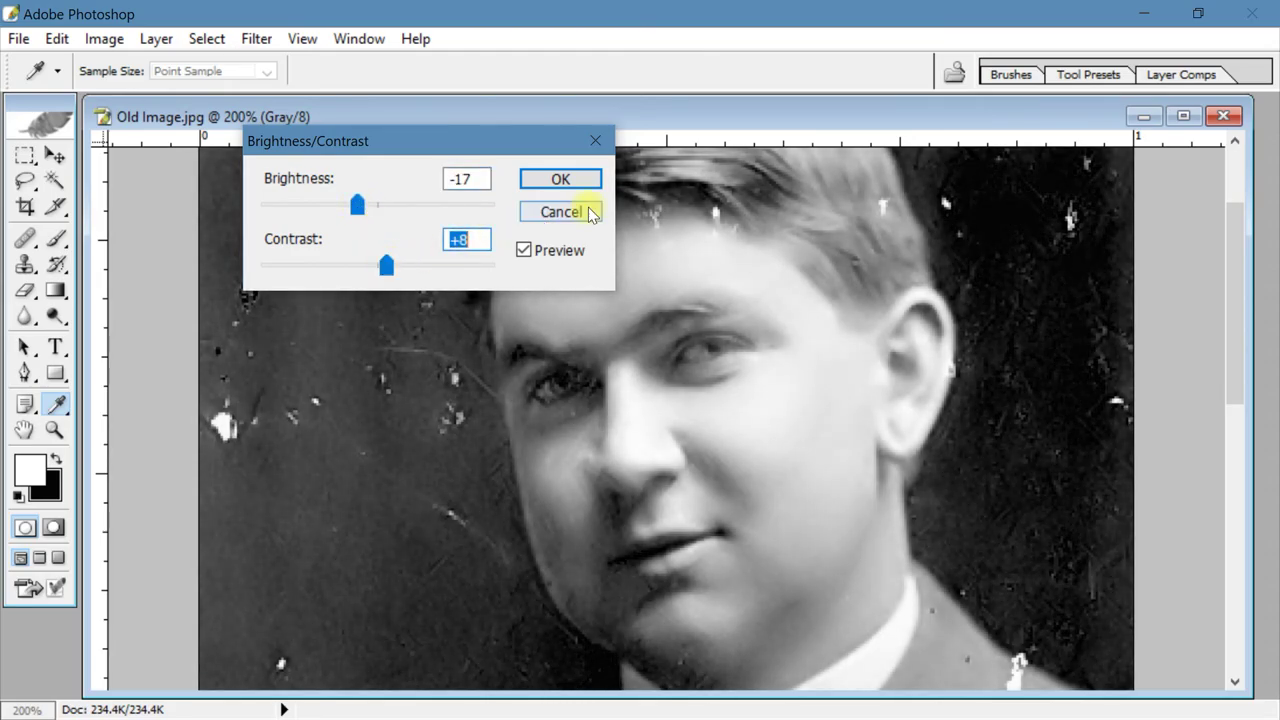
click(580, 176)
key(v)
key(ctrl+minus)
key(ctrl+minus)
key(ctrl+plus)
key(ctrl+plus)
key(ctrl+plus)
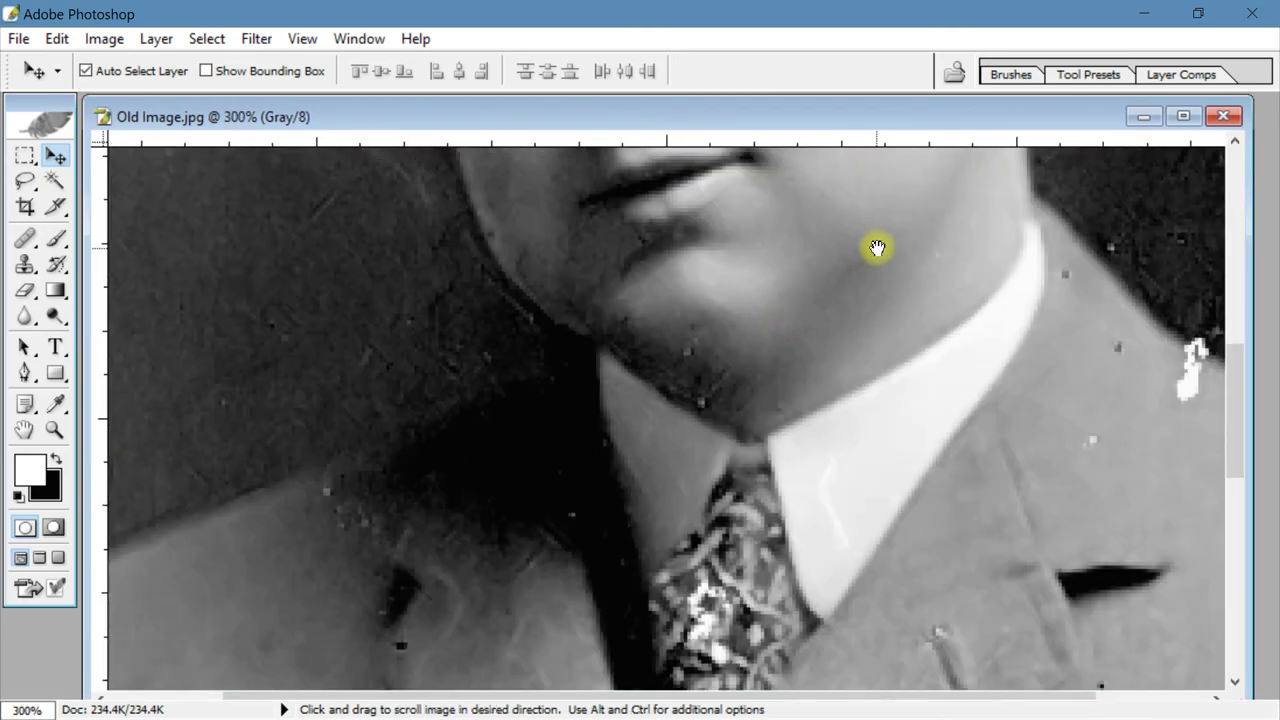
drag(877, 249, 894, 543)
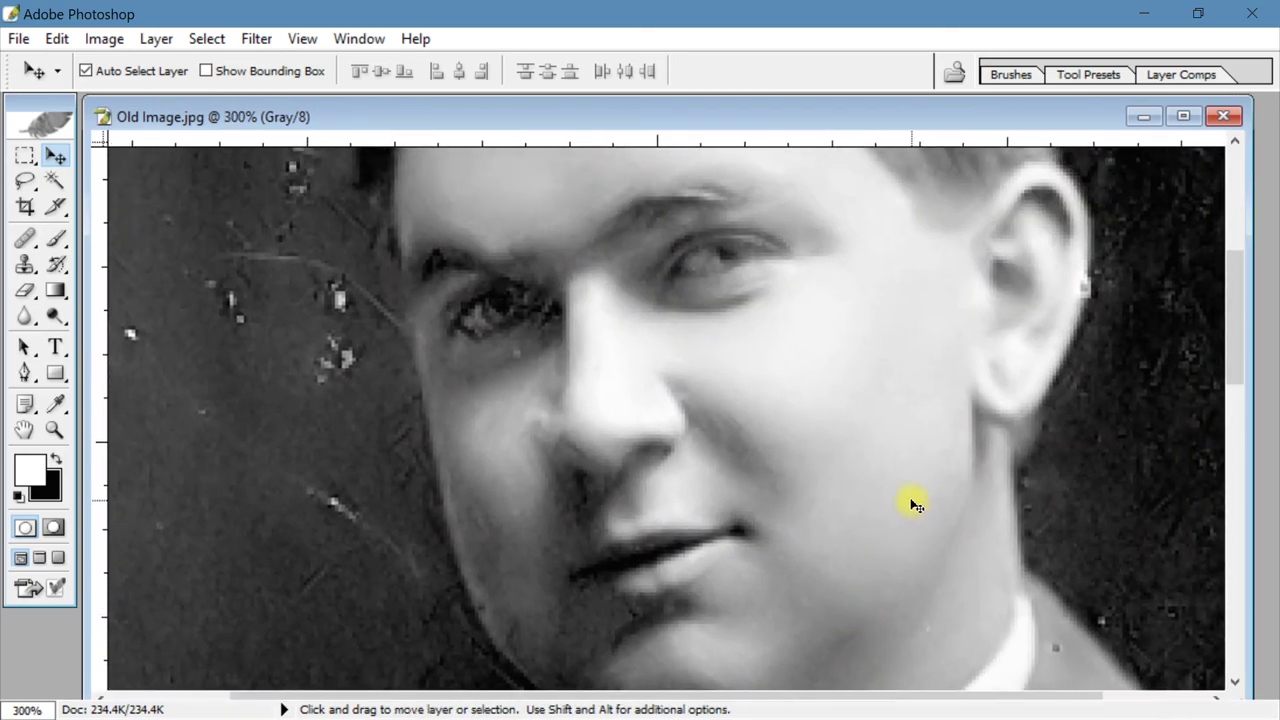
key(ctrl+plus)
key(ctrl+z)
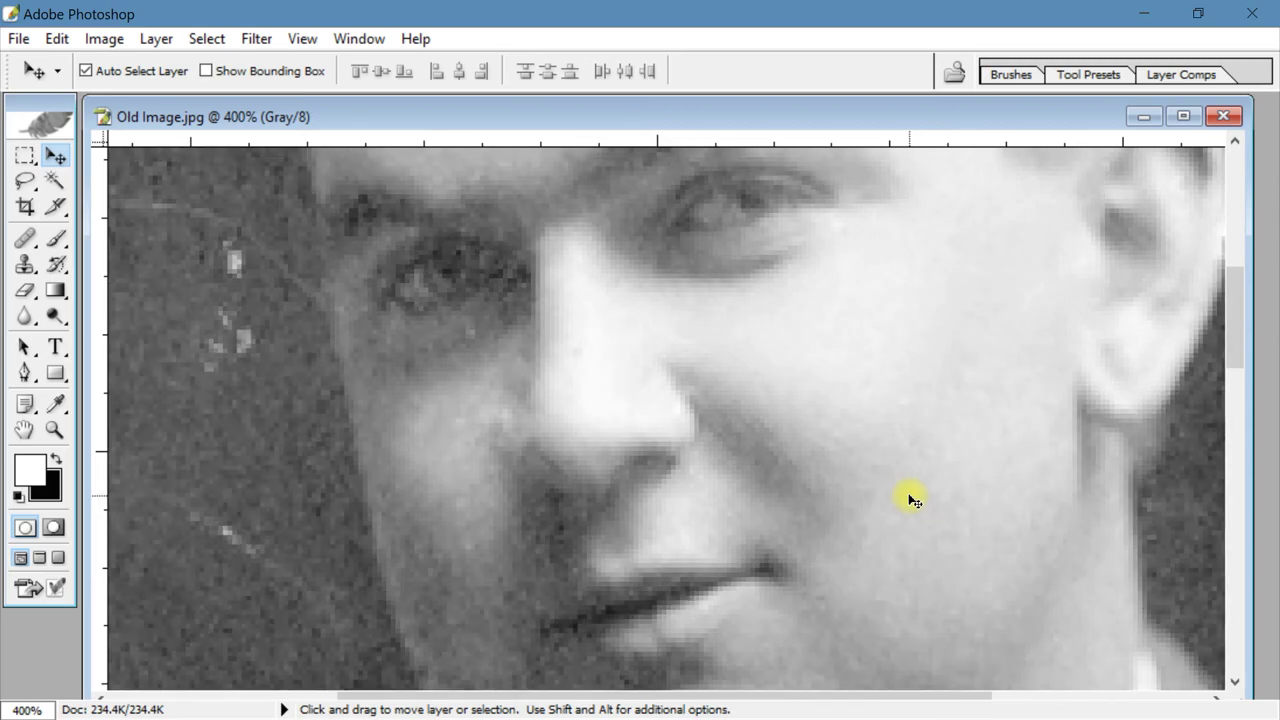
key(ctrl+z)
key(ctrl+z)
key(ctrl+z)
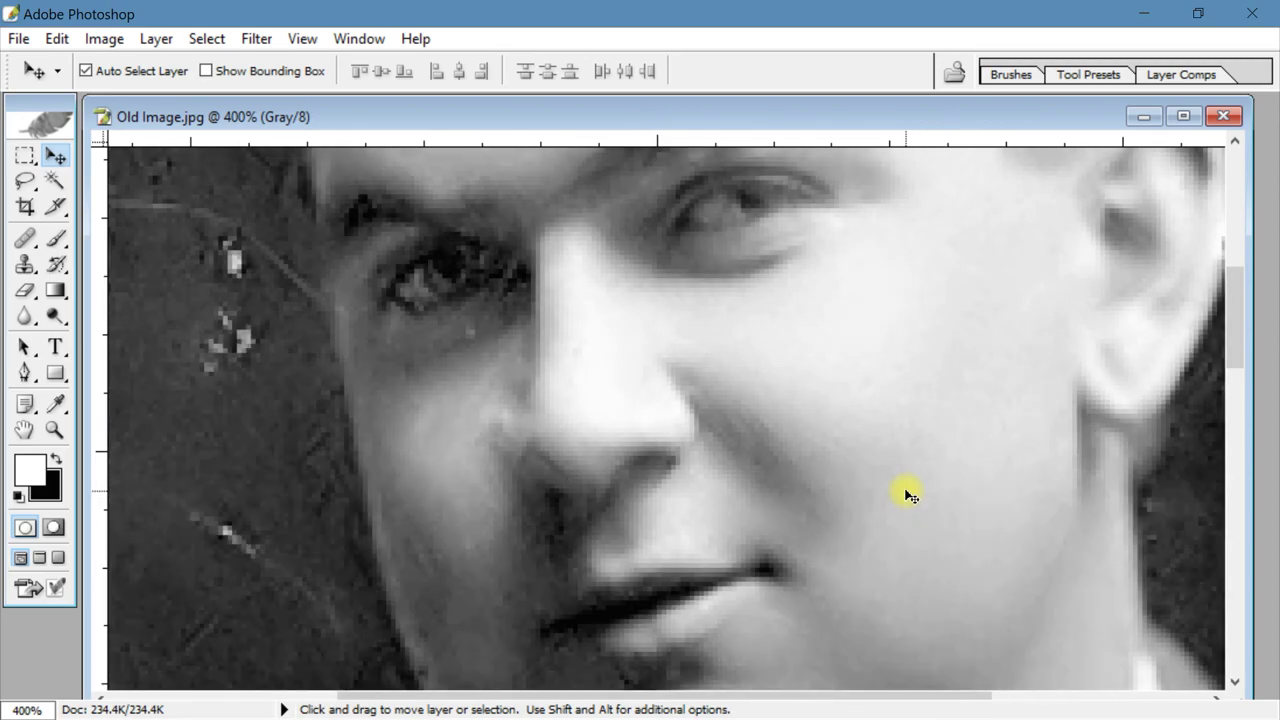
key(ctrl+minus)
key(ctrl+minus)
key(ctrl+minus)
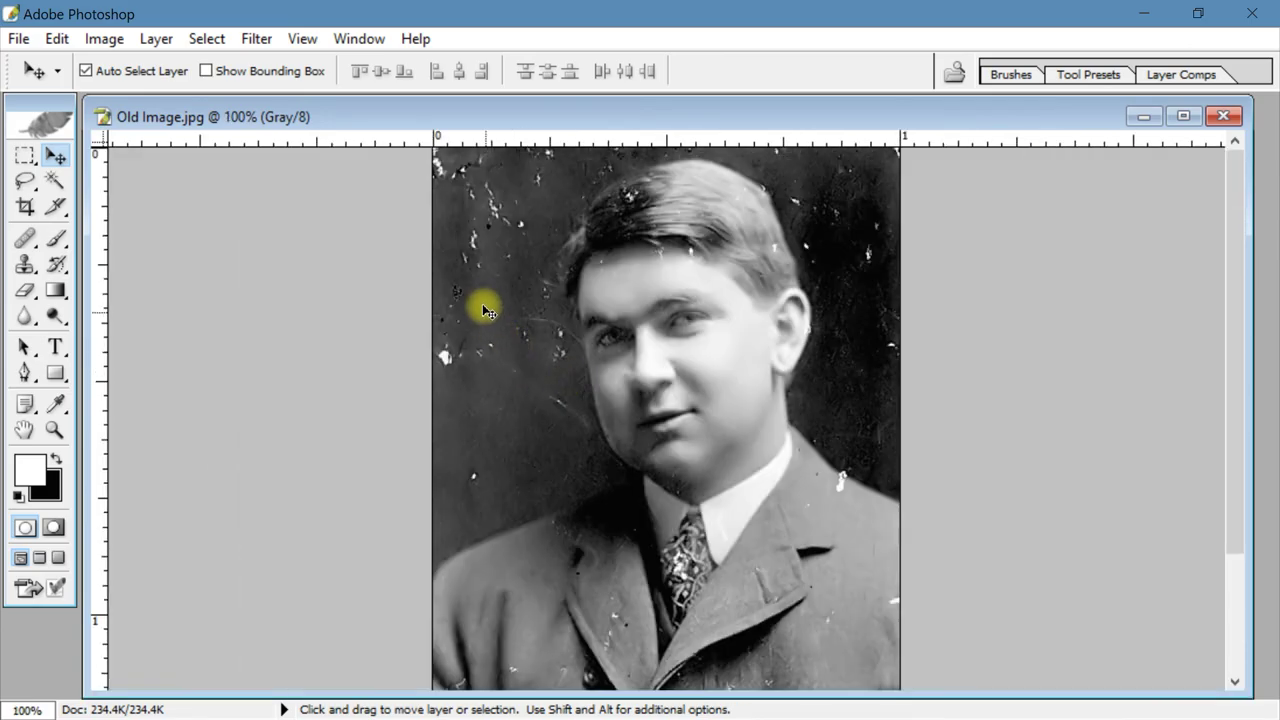